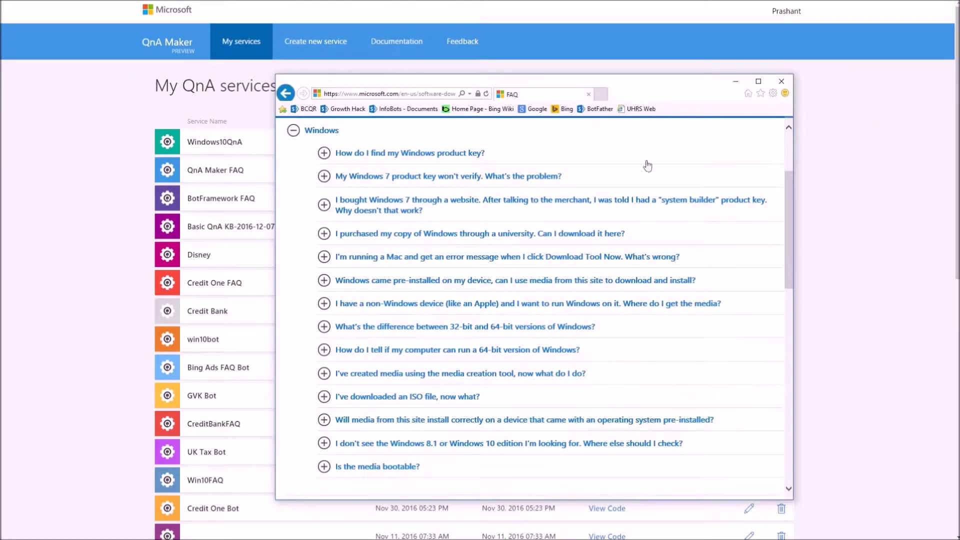
- Scroll through the Microsoft Software Download FAQ page to review its questions and answers
{"action": "scroll", "coordinate": [613, 288], "scroll_direction": "up", "scroll_amount": 3}
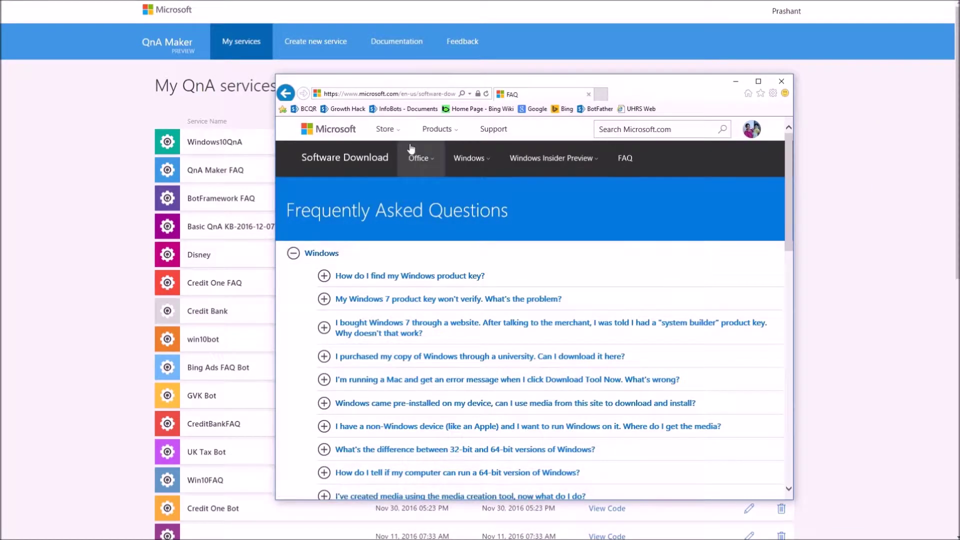
{"action": "scroll", "coordinate": [682, 266], "scroll_direction": "down", "scroll_amount": 2}
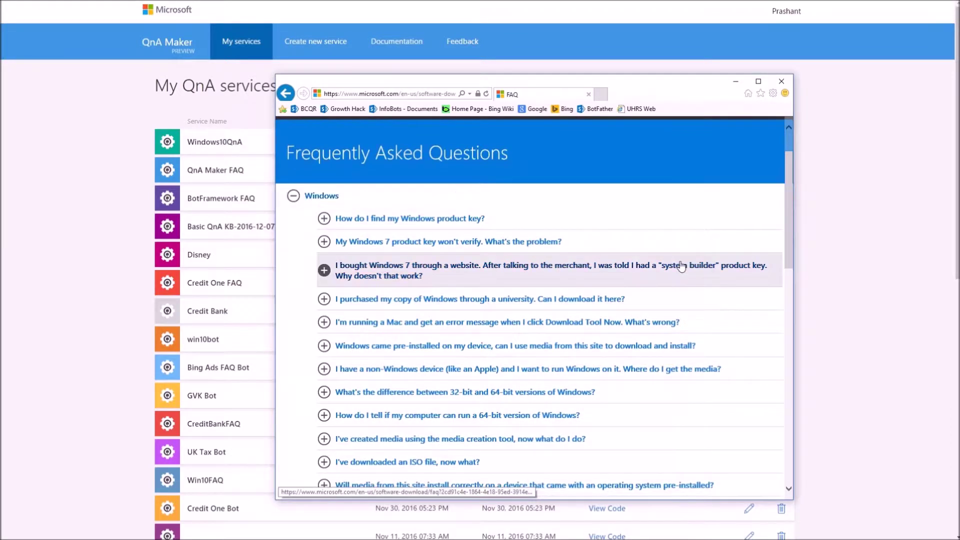
{"action": "scroll", "coordinate": [682, 266], "scroll_direction": "down", "scroll_amount": 2}
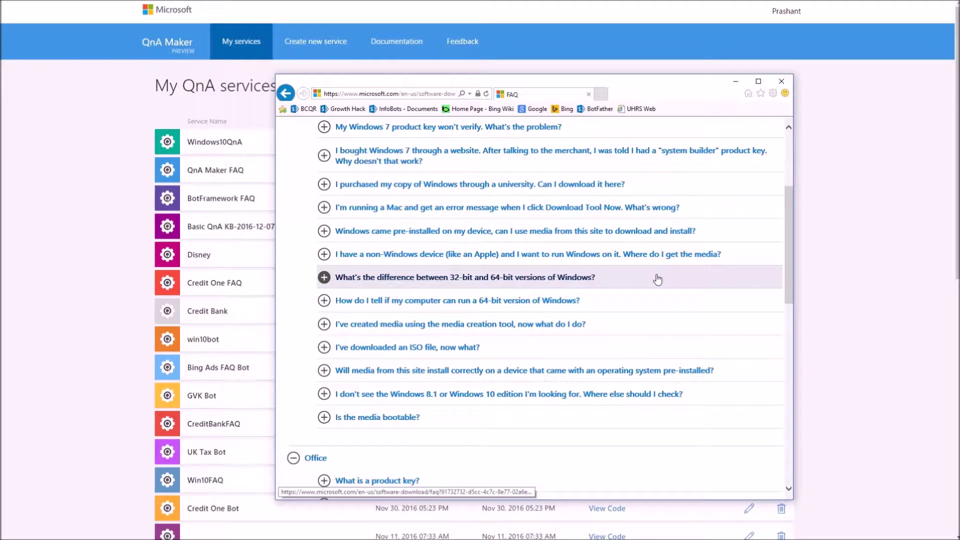
{"action": "scroll", "coordinate": [655, 278], "scroll_direction": "down", "scroll_amount": 1}
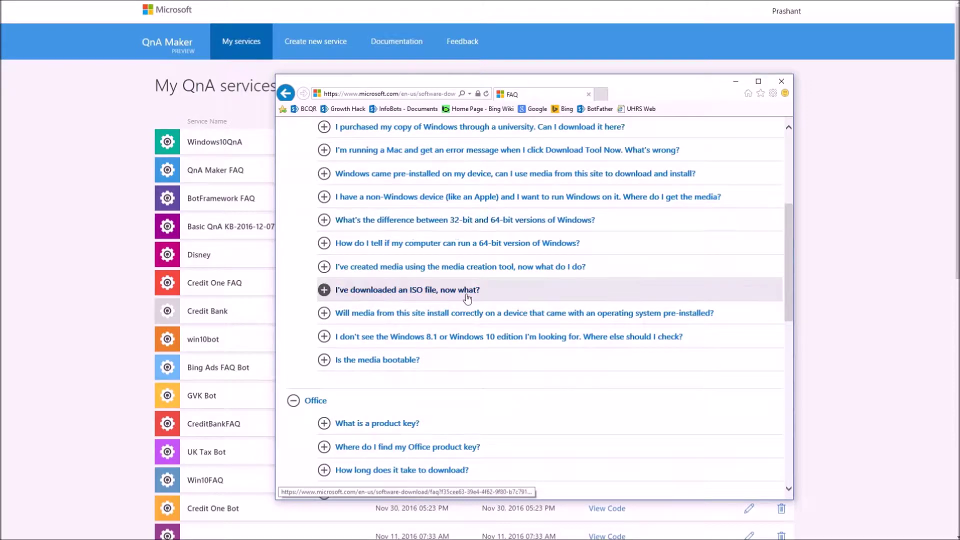
{"action": "scroll", "coordinate": [605, 294], "scroll_direction": "down", "scroll_amount": 1}
{"action": "scroll", "coordinate": [605, 294], "scroll_direction": "down", "scroll_amount": 4}
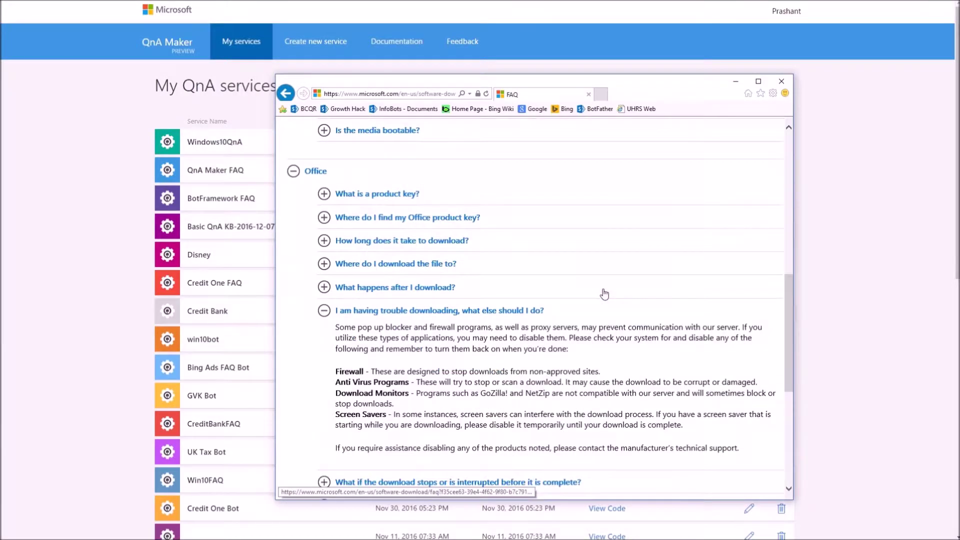
{"action": "scroll", "coordinate": [607, 230], "scroll_direction": "down", "scroll_amount": 1}
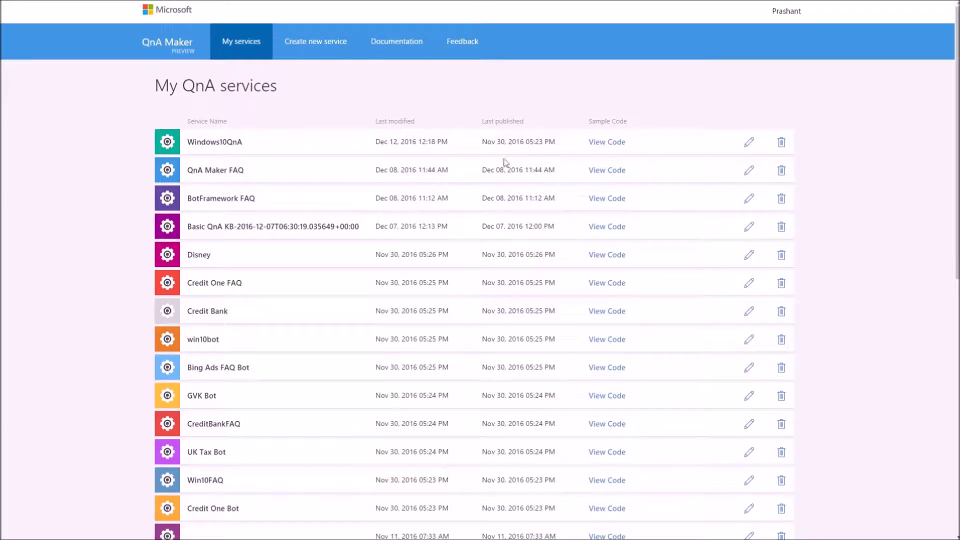
- Create a QnA service named 'Windows download FAQ' from the pasted software-download FAQ URL
{"action": "left_click", "coordinate": [335, 43]}
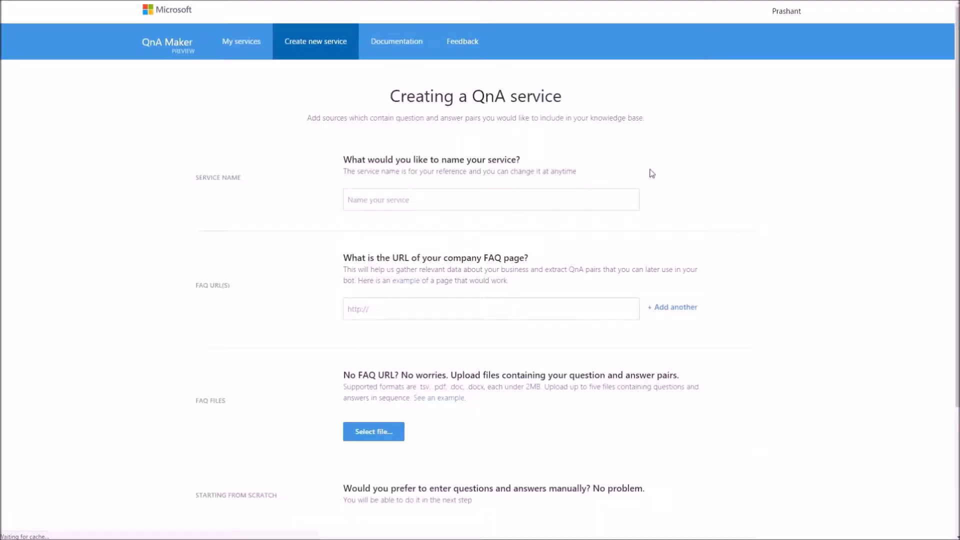
{"action": "left_click", "coordinate": [552, 200]}
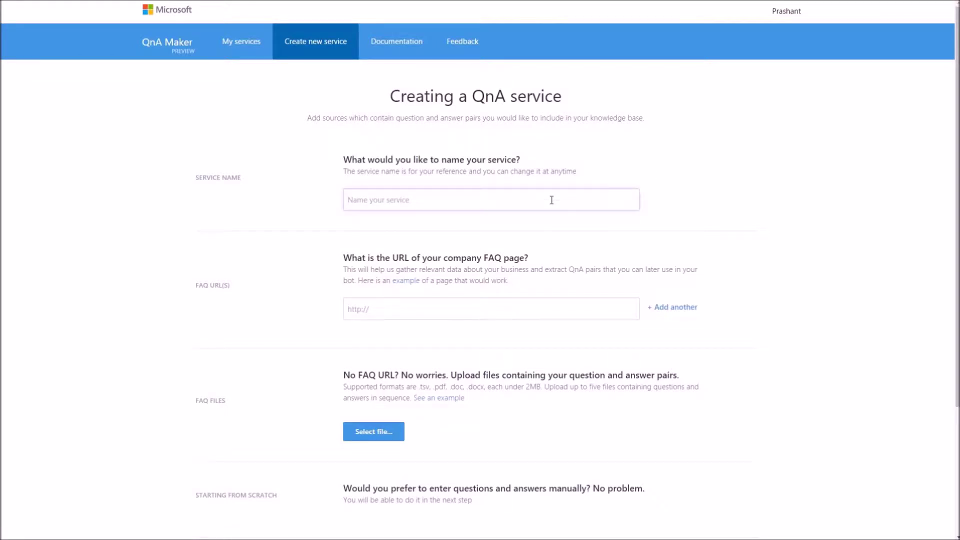
{"action": "type", "text": "Windows download  FAQ"}
{"action": "left_click", "coordinate": [475, 312]}
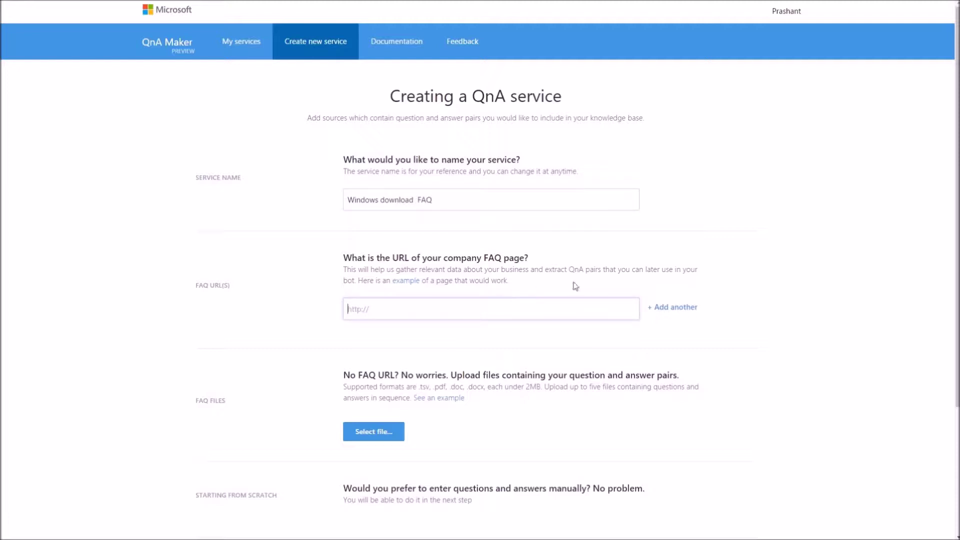
{"action": "type", "text": "https://www.microsoft.com/en-us/software-download/faq"}
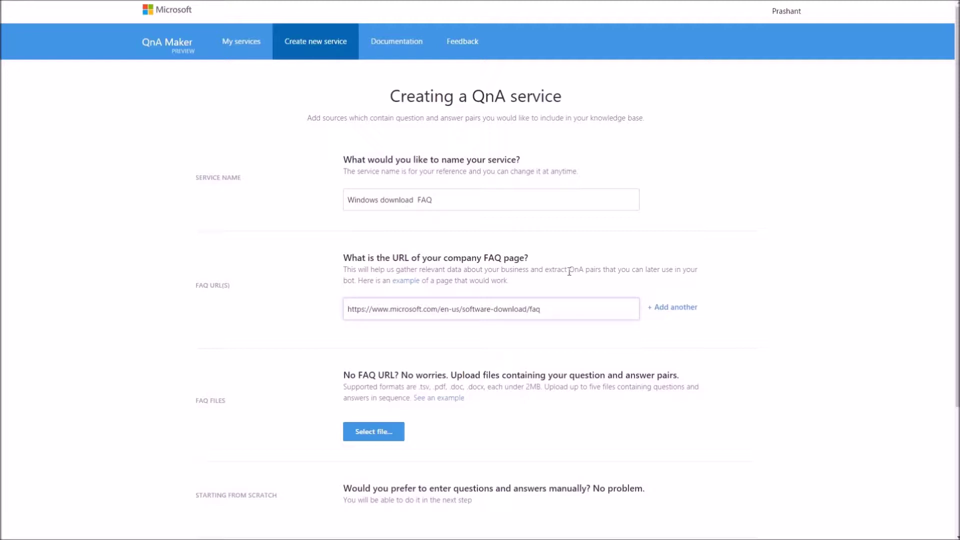
{"action": "scroll", "coordinate": [493, 405], "scroll_direction": "down", "scroll_amount": 2}
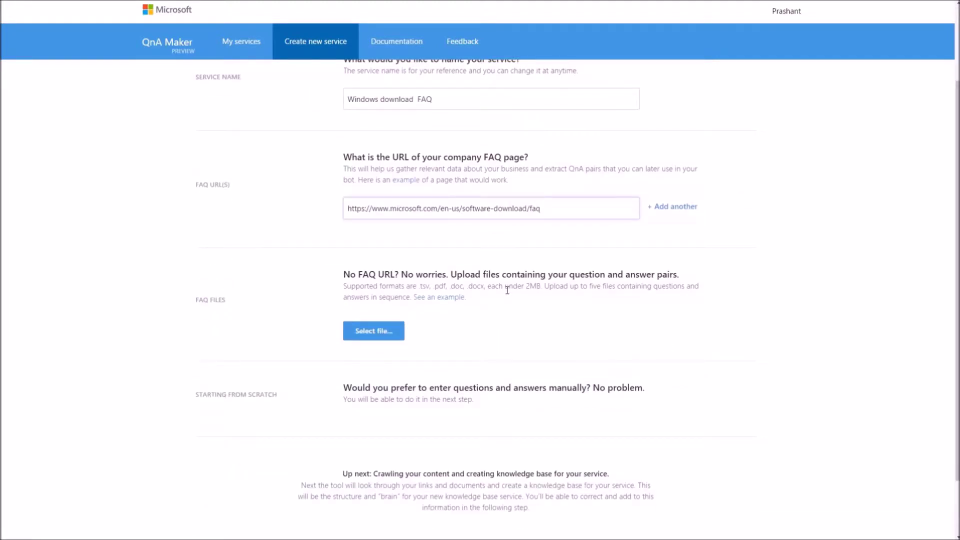
{"action": "scroll", "coordinate": [508, 298], "scroll_direction": "down", "scroll_amount": 1}
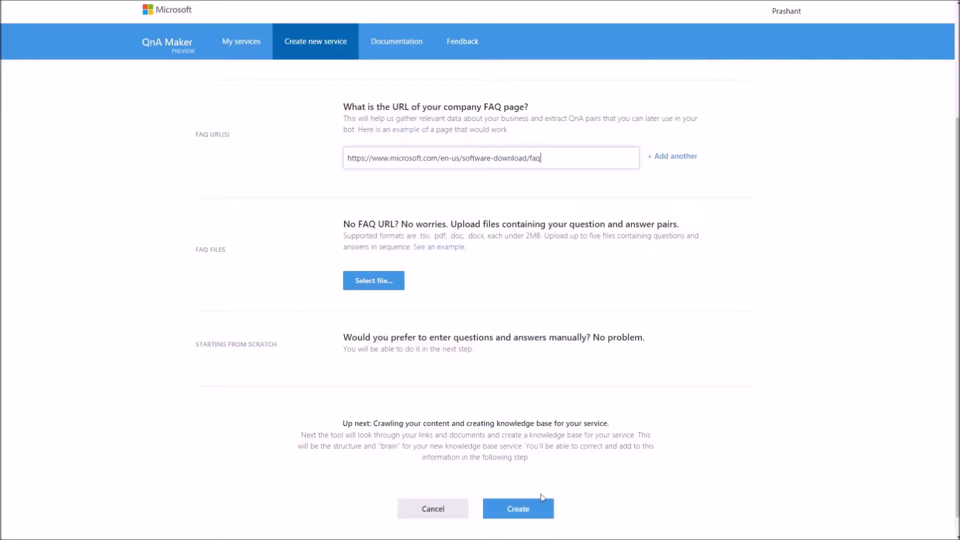
{"action": "left_click", "coordinate": [541, 513]}
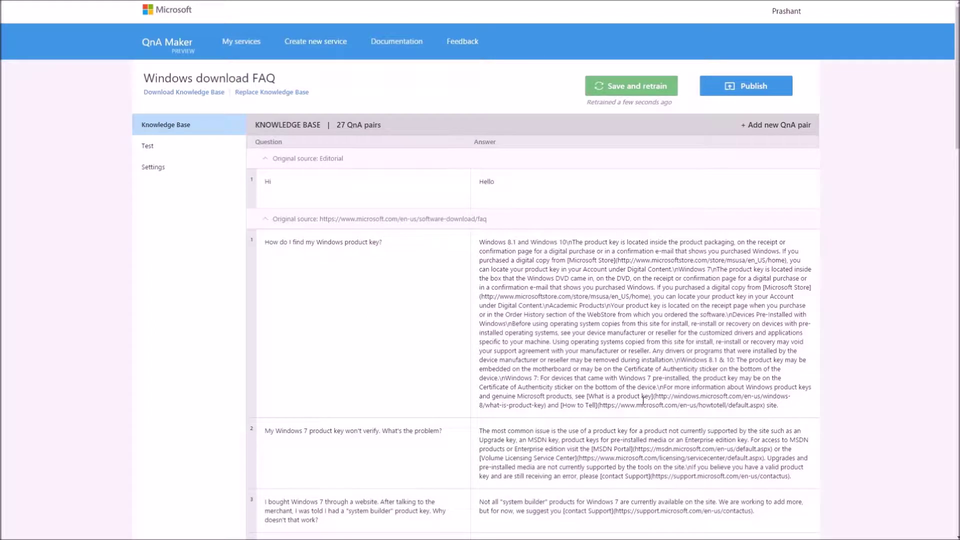
- Highlight the '27 QnA pairs' count and scroll through the extracted Question/Answer table
{"action": "left_click_drag", "start_coordinate": [335, 125], "coordinate": [387, 135]}
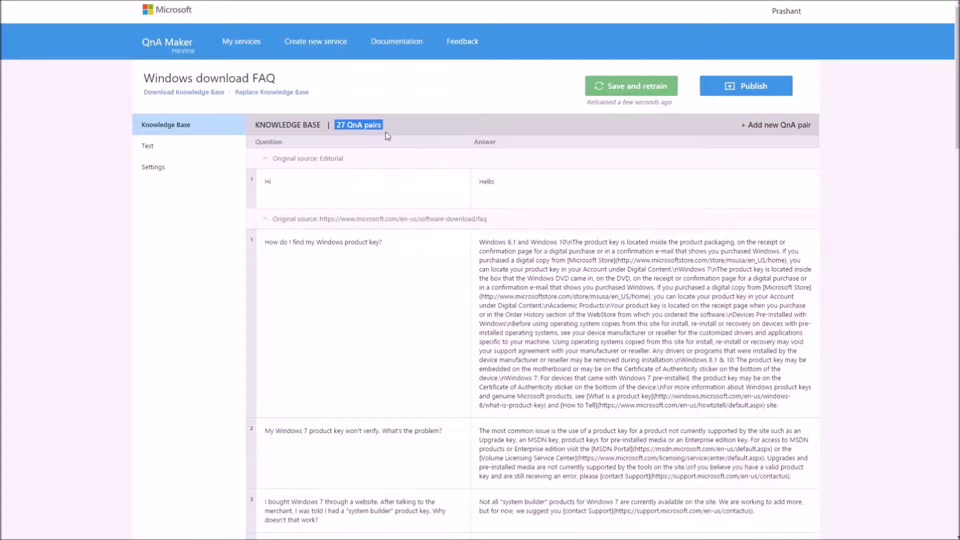
{"action": "scroll", "coordinate": [606, 242], "scroll_direction": "down", "scroll_amount": 15}
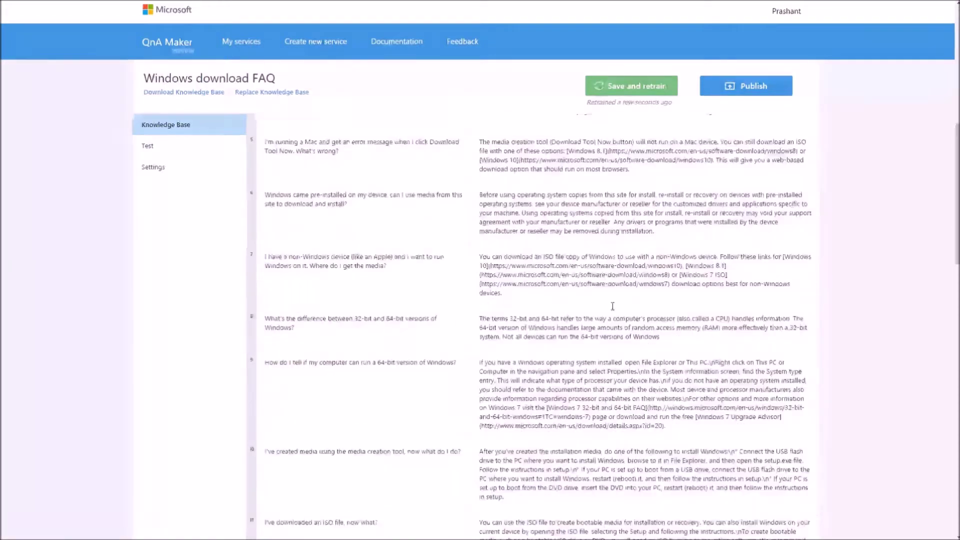
{"action": "scroll", "coordinate": [615, 310], "scroll_direction": "up", "scroll_amount": 15}
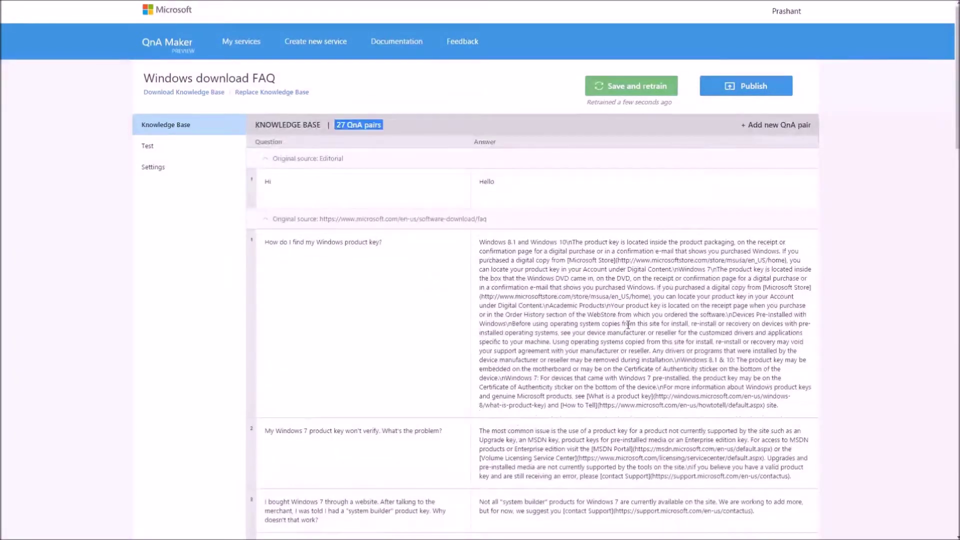
- Add 'Howdy' as an alternative phrasing of the Hi question
{"action": "left_click", "coordinate": [455, 188]}
{"action": "left_click", "coordinate": [464, 178]}
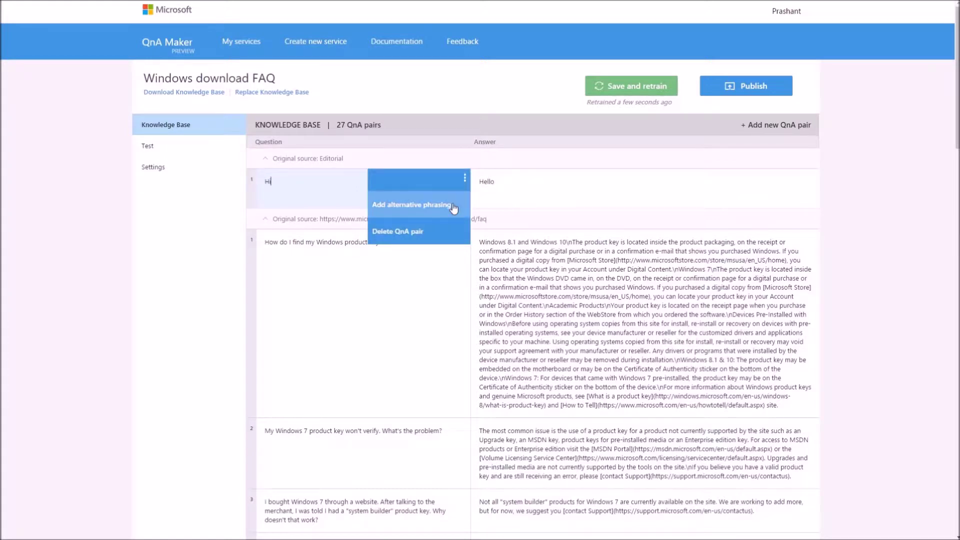
{"action": "left_click", "coordinate": [413, 205]}
{"action": "type", "text": "Howdy,"}
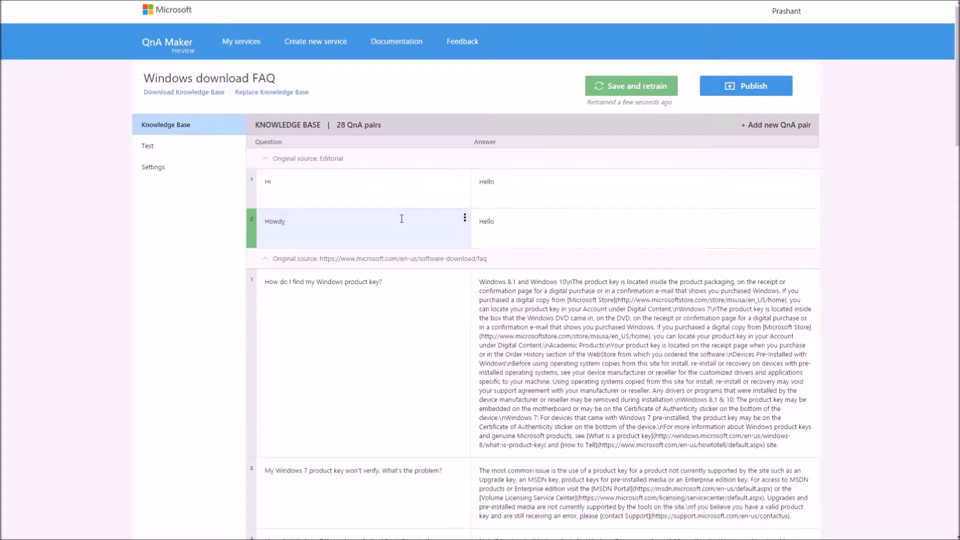
- Add a 'How are you?' / 'Doing great.' QnA pair, then save and retrain
{"action": "left_click", "coordinate": [765, 125]}
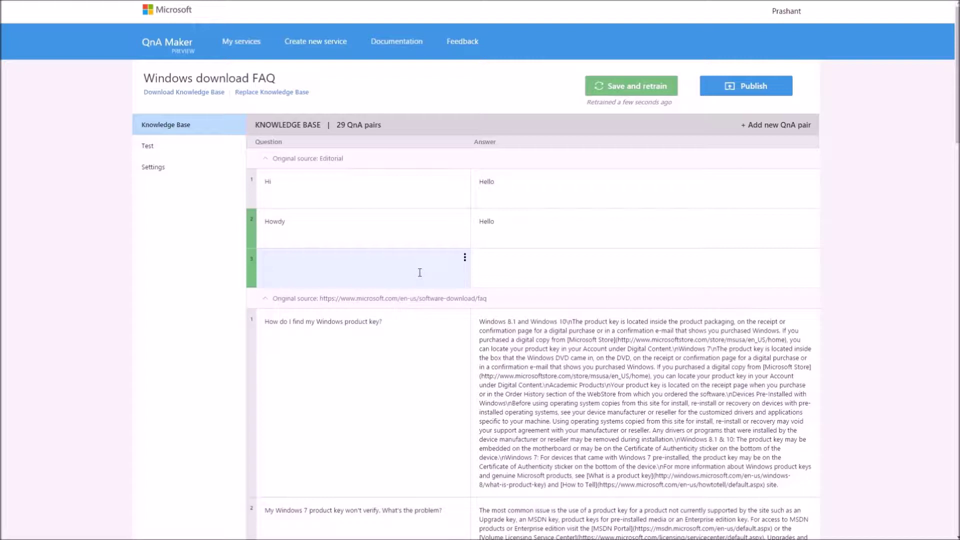
{"action": "type", "text": "How are you?"}
{"action": "key", "text": "Tab"}
{"action": "type", "text": "Doing great"}
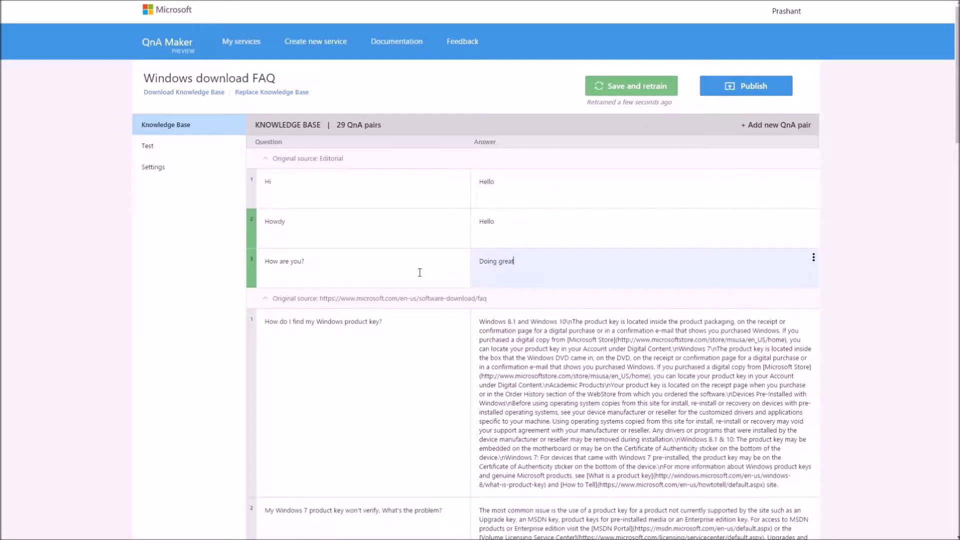
{"action": "type", "text": "."}
{"action": "left_click", "coordinate": [644, 94]}
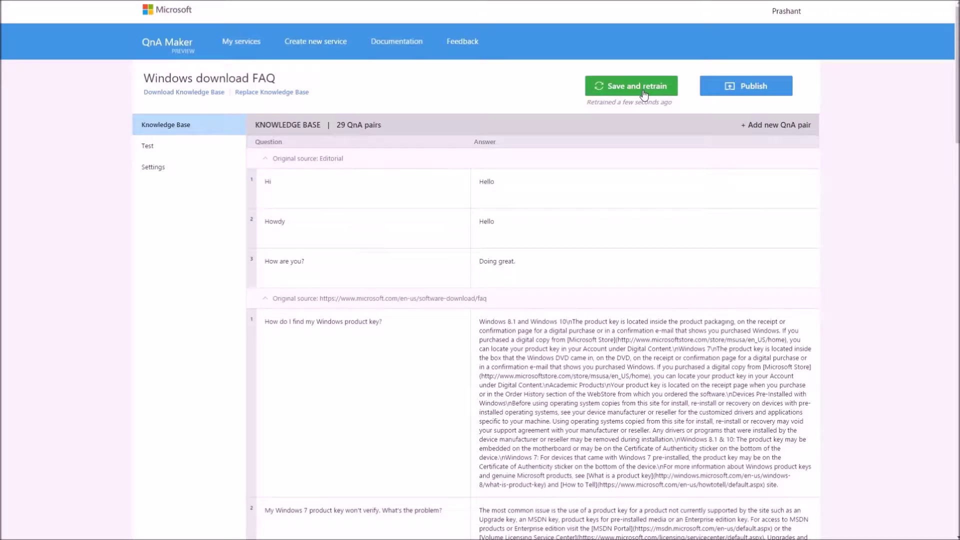
- In the Test chat, send 'howdy' to the bot
{"action": "left_click", "coordinate": [178, 152]}
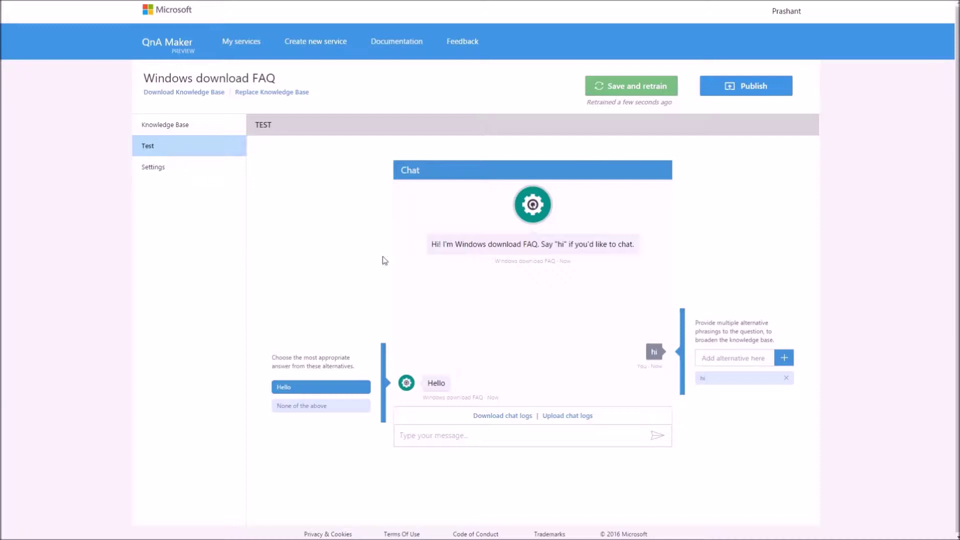
{"action": "left_click", "coordinate": [476, 436]}
{"action": "type", "text": "howdy"}
{"action": "key", "text": "Return"}
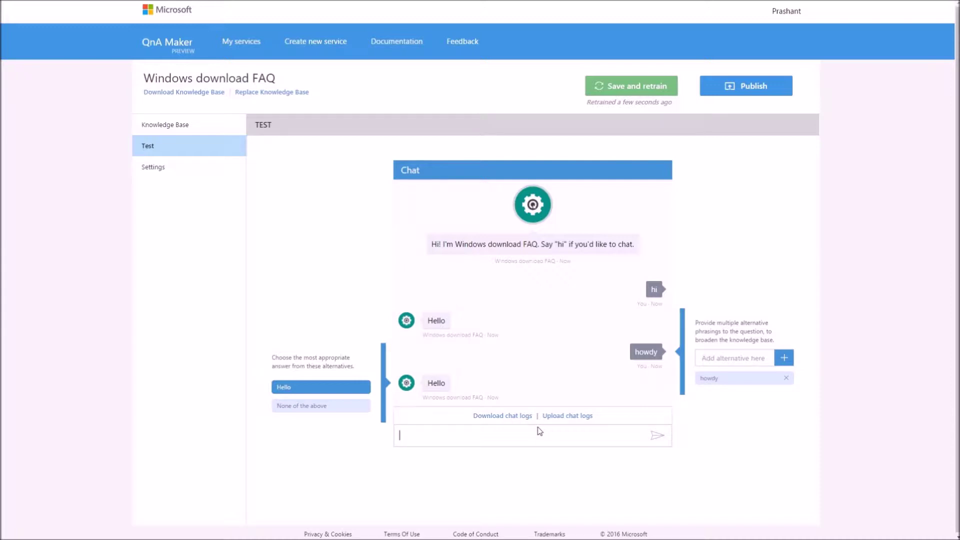
- Ask 'what is a product key?' and 'what's wrong with my product key?' in the test chat
{"action": "type", "text": "what is a product key?"}
{"action": "key", "text": "Return"}
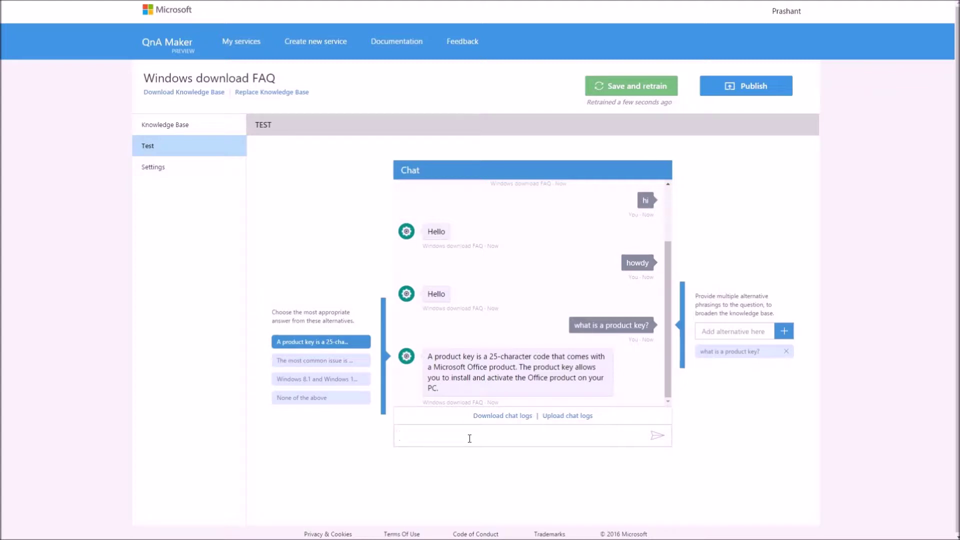
{"action": "type", "text": "what's wrong with my product key?"}
{"action": "key", "text": "Return"}
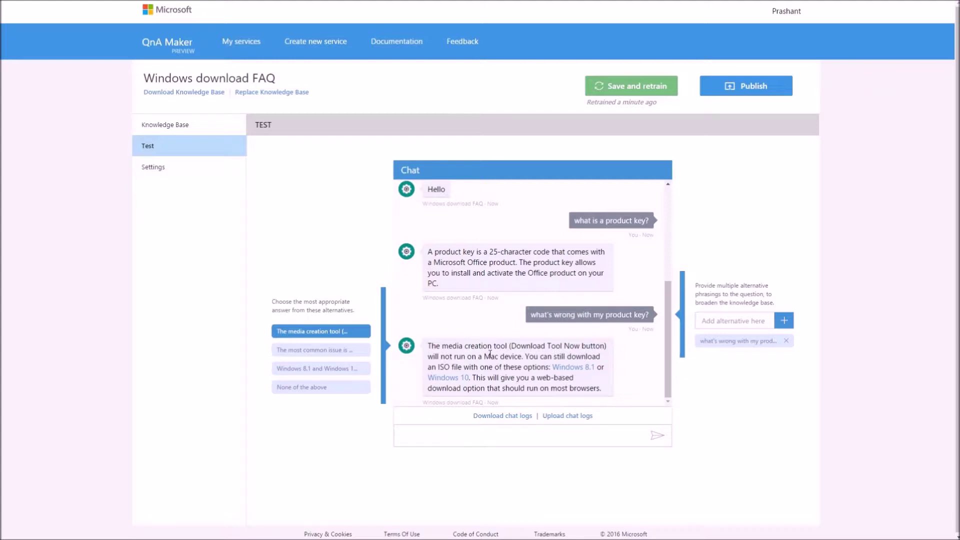
- Choose 'The most common issue is...' as the product-key answer, then save and retrain
{"action": "left_click", "coordinate": [323, 364]}
{"action": "left_click", "coordinate": [332, 350]}
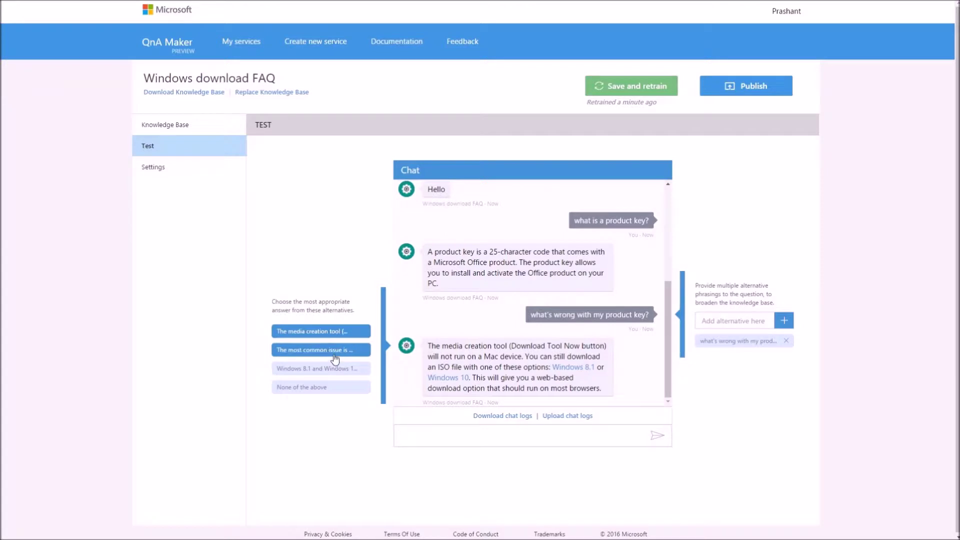
{"action": "left_click", "coordinate": [335, 358]}
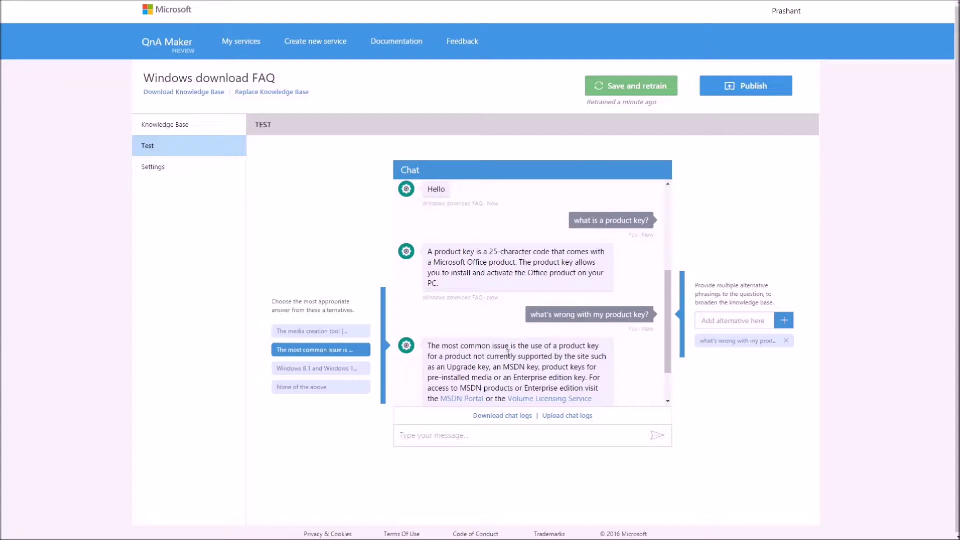
{"action": "scroll", "coordinate": [508, 353], "scroll_direction": "down", "scroll_amount": 1}
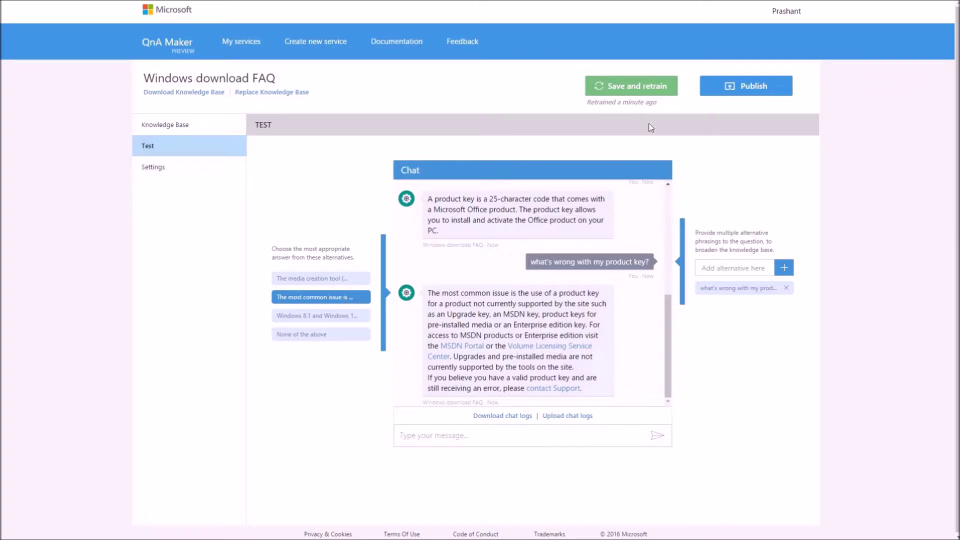
{"action": "left_click", "coordinate": [658, 88]}
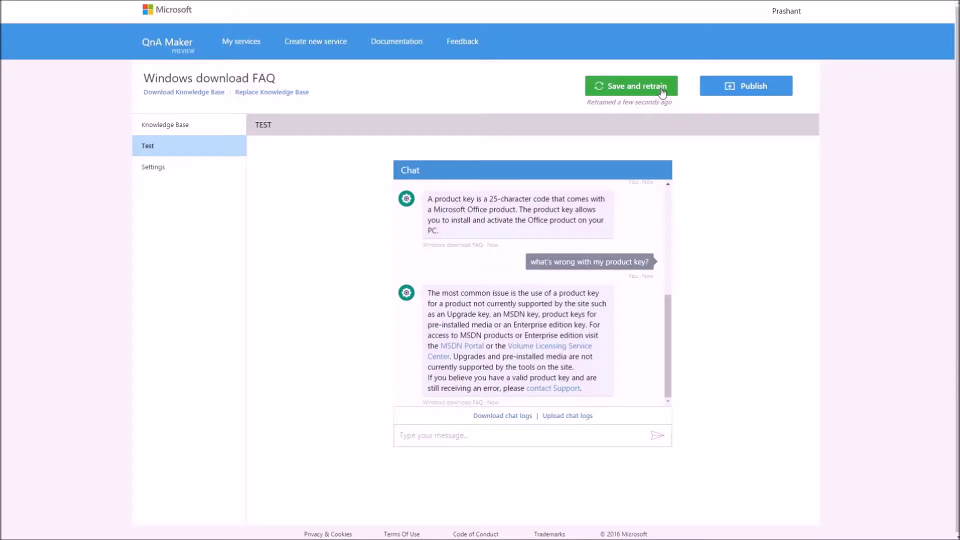
- Re-ask 'what's wrong with my product key?' in the test chat to confirm the corrected answer
{"action": "left_click", "coordinate": [562, 439]}
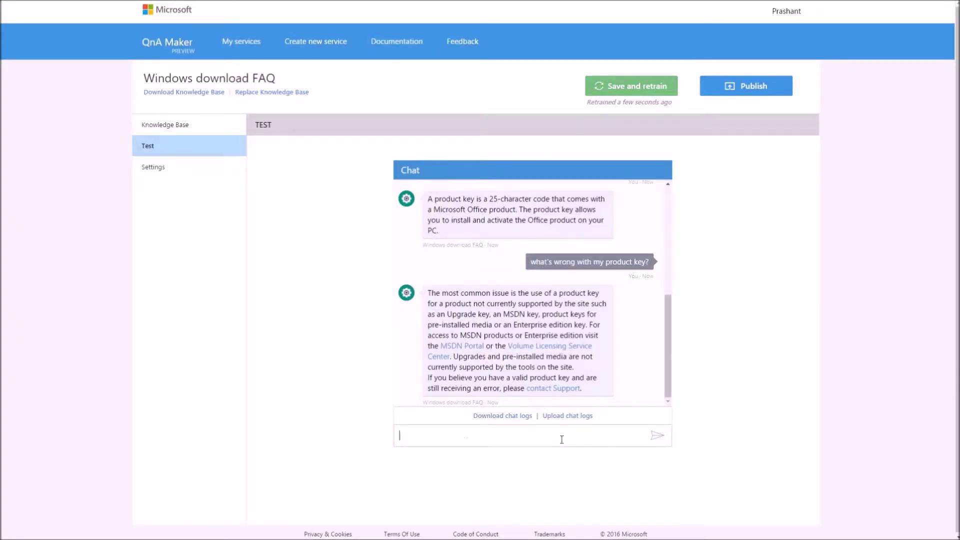
{"action": "type", "text": "what's wrong with ,y [pr"}
{"action": "key", "text": "BackSpace"}
{"action": "key", "text": "BackSpace"}
{"action": "key", "text": "BackSpace"}
{"action": "key", "text": "BackSpace"}
{"action": "key", "text": "BackSpace"}
{"action": "key", "text": "BackSpace"}
{"action": "type", "text": "my product key?"}
{"action": "key", "text": "Return"}
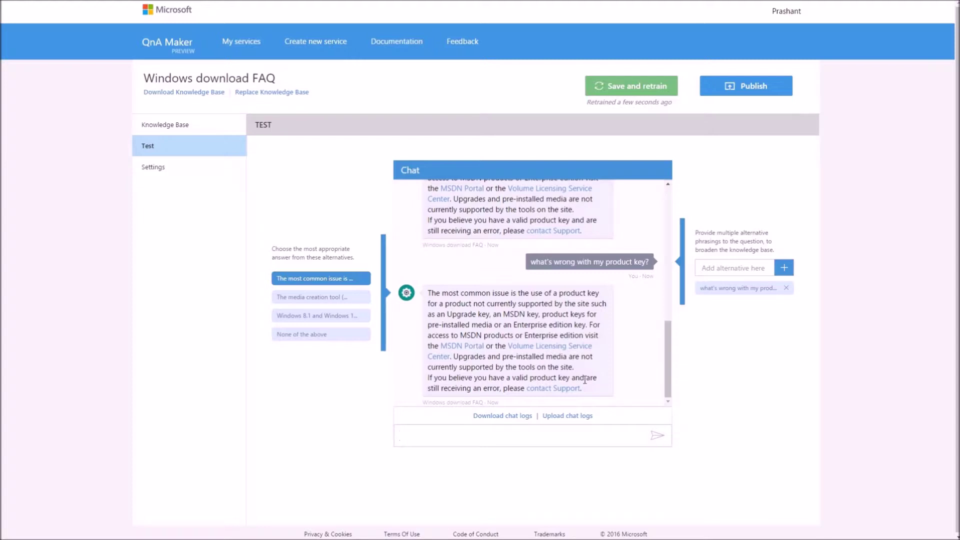
- Check the Settings URLs, then open the publish review showing 26 crawled and 4 editorial pairs
{"action": "left_click", "coordinate": [170, 168]}
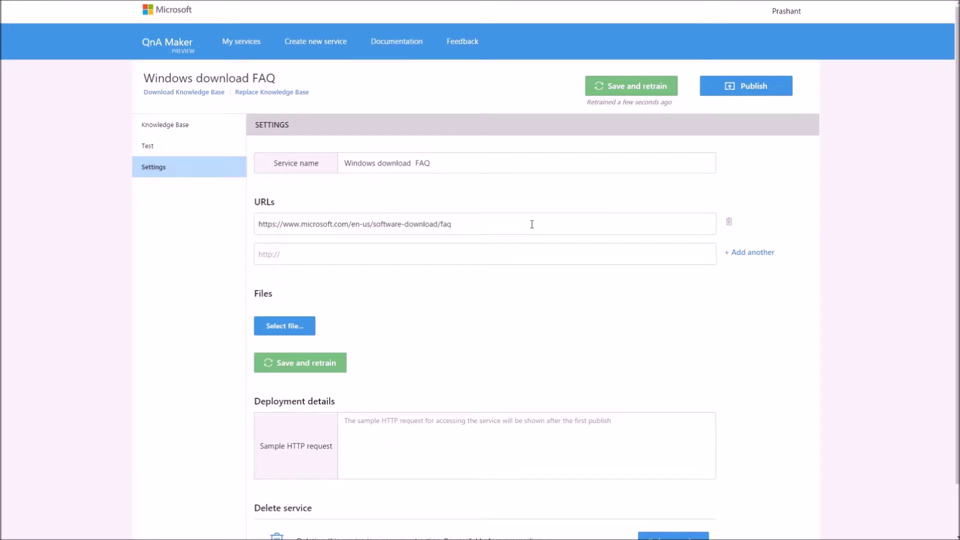
{"action": "left_click", "coordinate": [556, 251]}
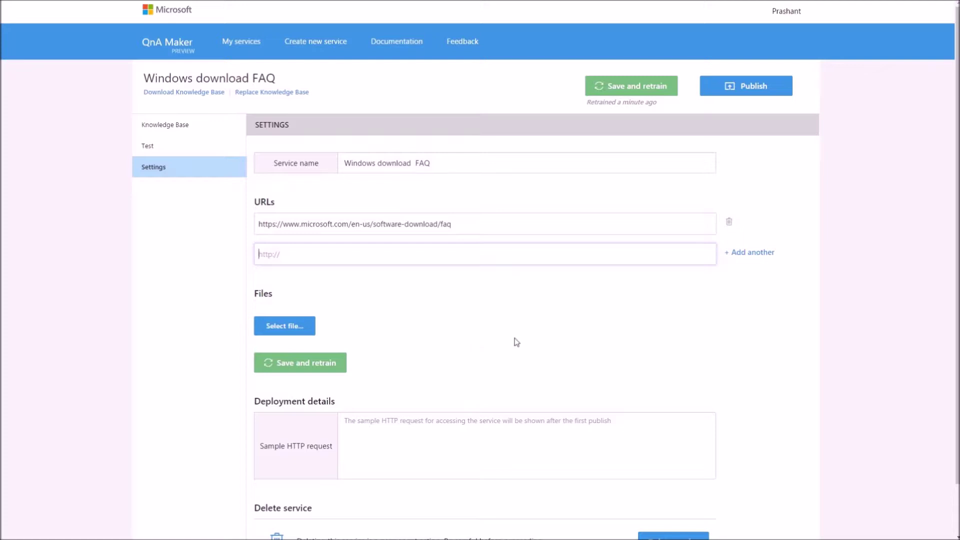
{"action": "left_click", "coordinate": [740, 92]}
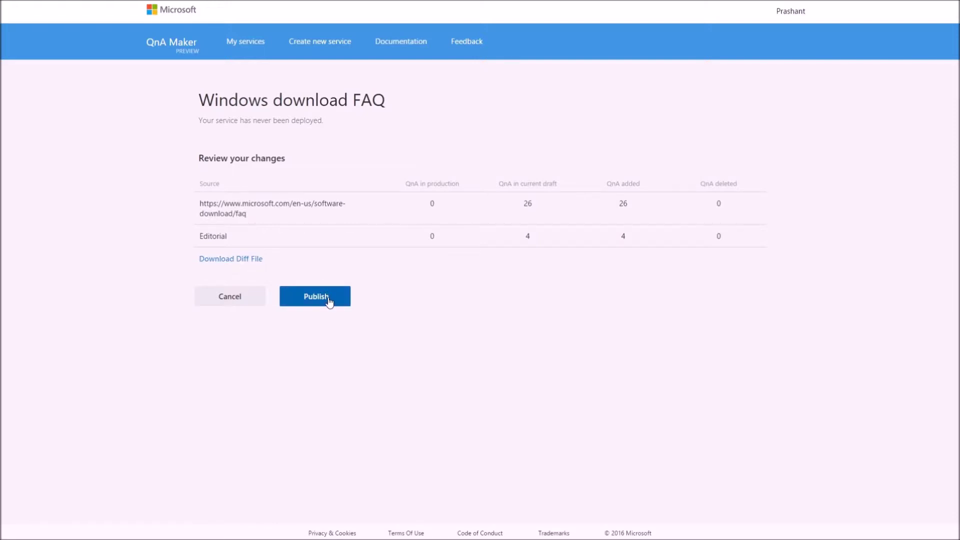
- Publish the knowledge base and copy its ID from the sample HTTP request for Postman
{"action": "left_click", "coordinate": [316, 297]}
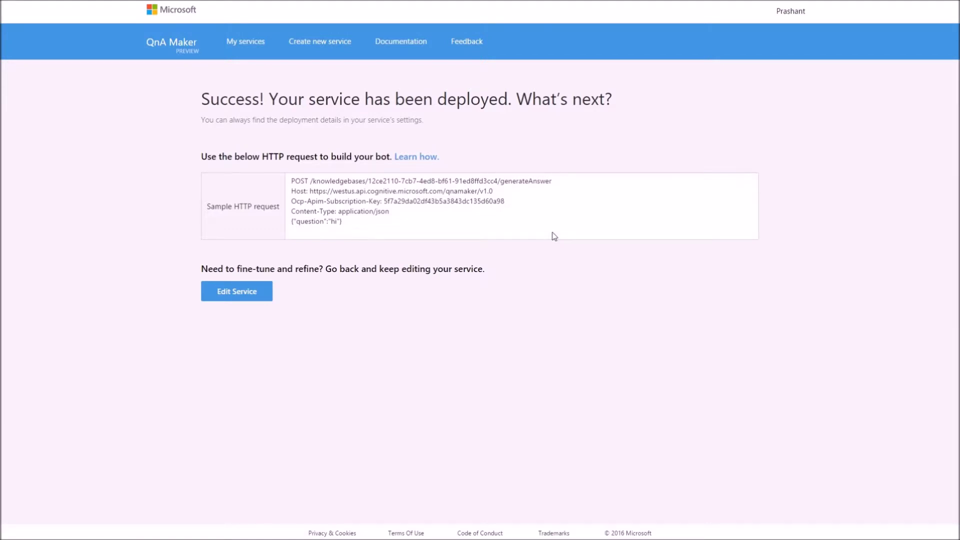
{"action": "left_click_drag", "start_coordinate": [344, 224], "coordinate": [281, 181]}
{"action": "left_click", "coordinate": [461, 220]}
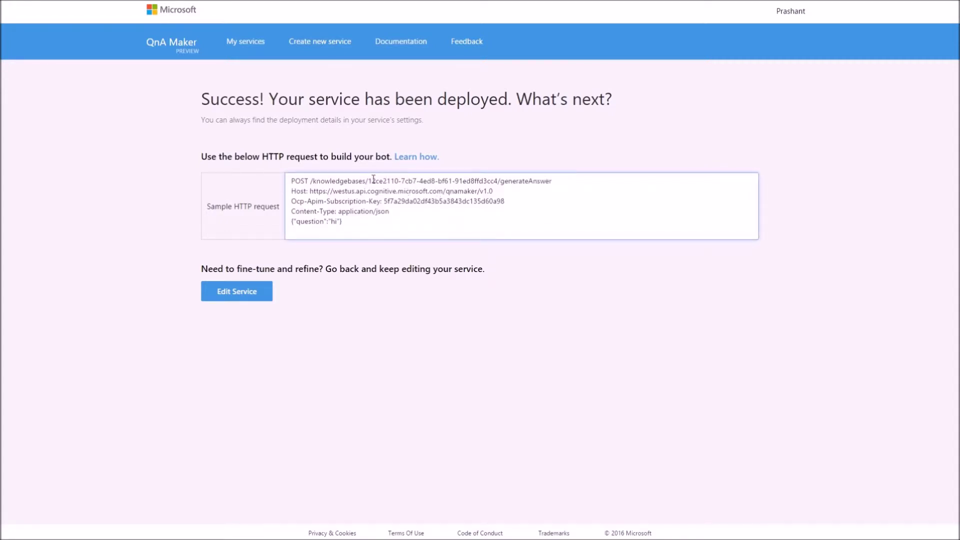
{"action": "left_click_drag", "start_coordinate": [369, 180], "coordinate": [497, 180]}
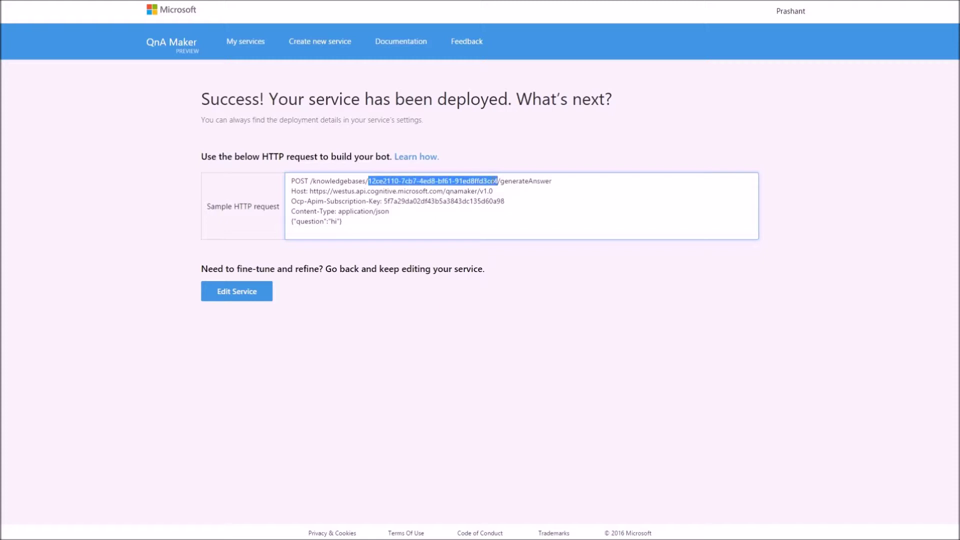
{"action": "left_click", "coordinate": [461, 234]}
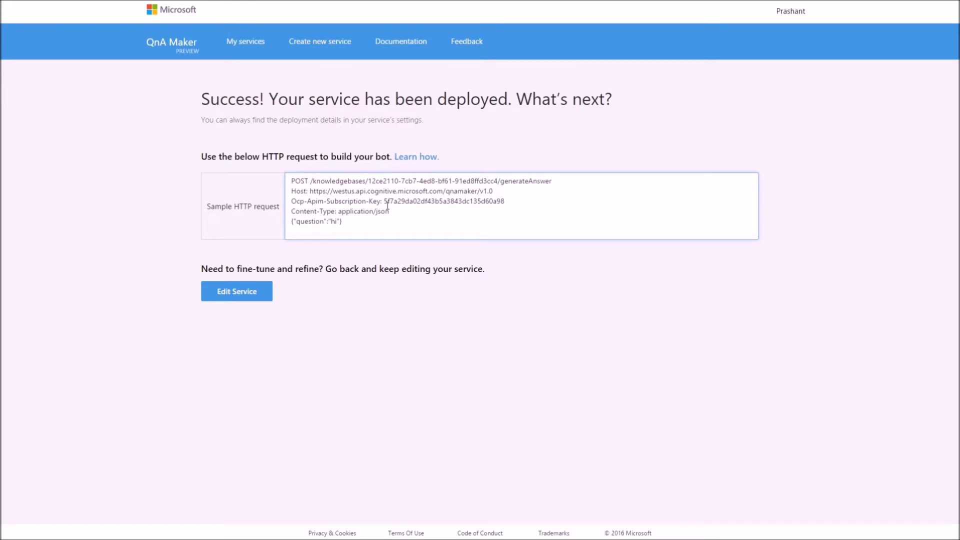
{"action": "left_click_drag", "start_coordinate": [384, 201], "coordinate": [513, 197]}
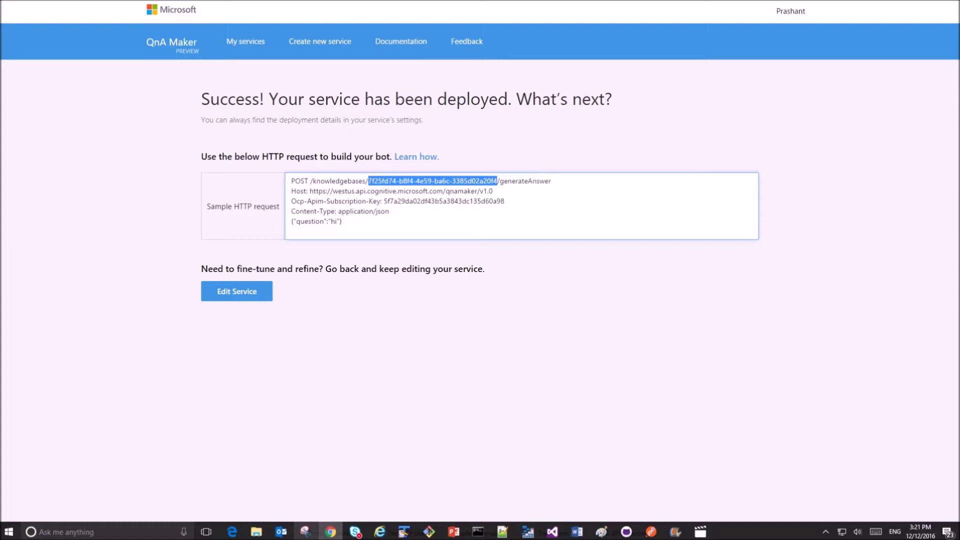
{"action": "key", "text": "alt+Tab"}
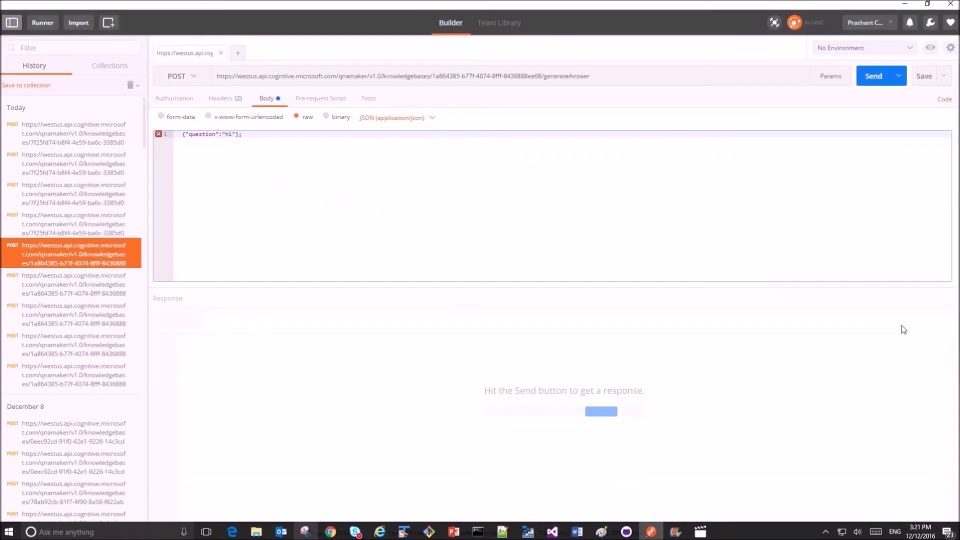
- Paste the new knowledge-base ID into the request URL and check the subscription-key header
{"action": "left_click", "coordinate": [453, 76]}
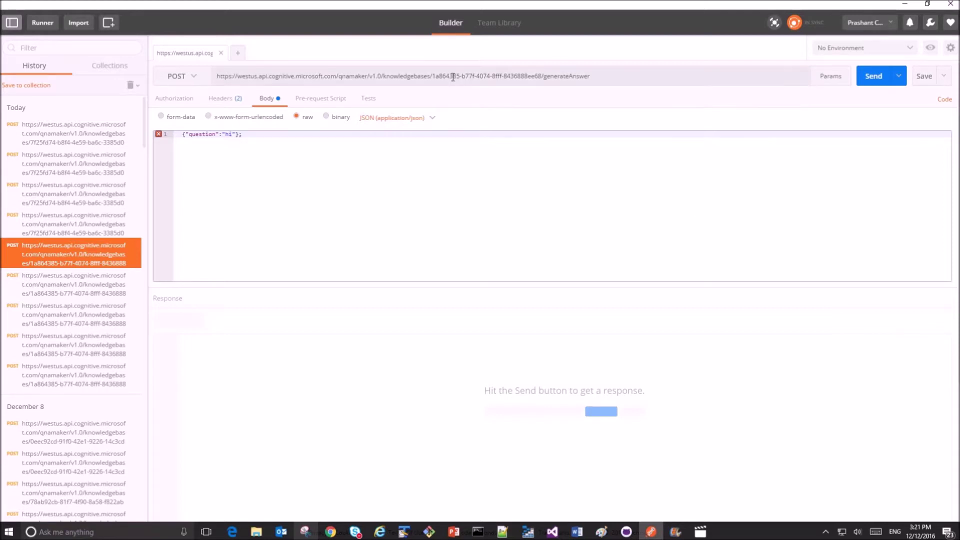
{"action": "left_click_drag", "start_coordinate": [431, 75], "coordinate": [544, 74]}
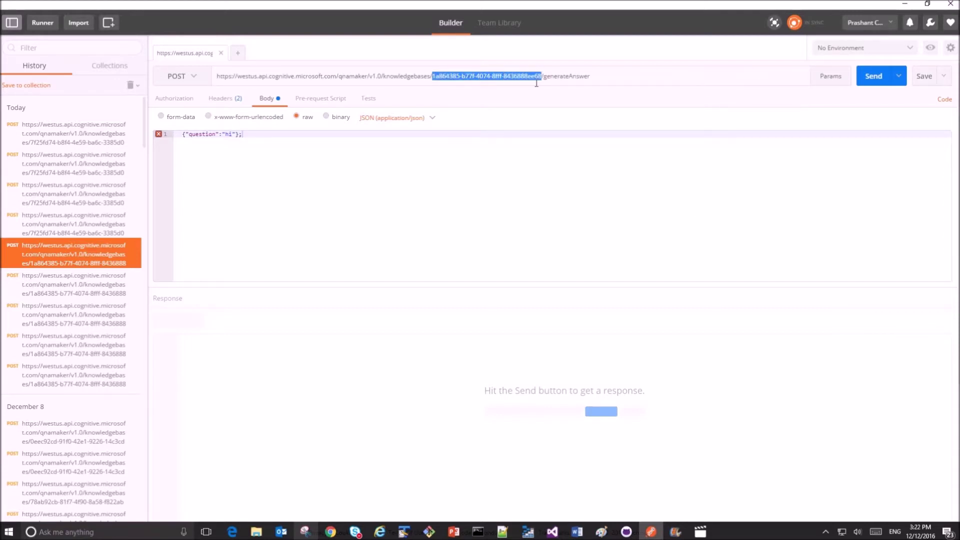
{"action": "type", "text": "7f25fd74-b8f4-4e59-ba6c-3385d02a20f4"}
{"action": "left_click", "coordinate": [664, 213]}
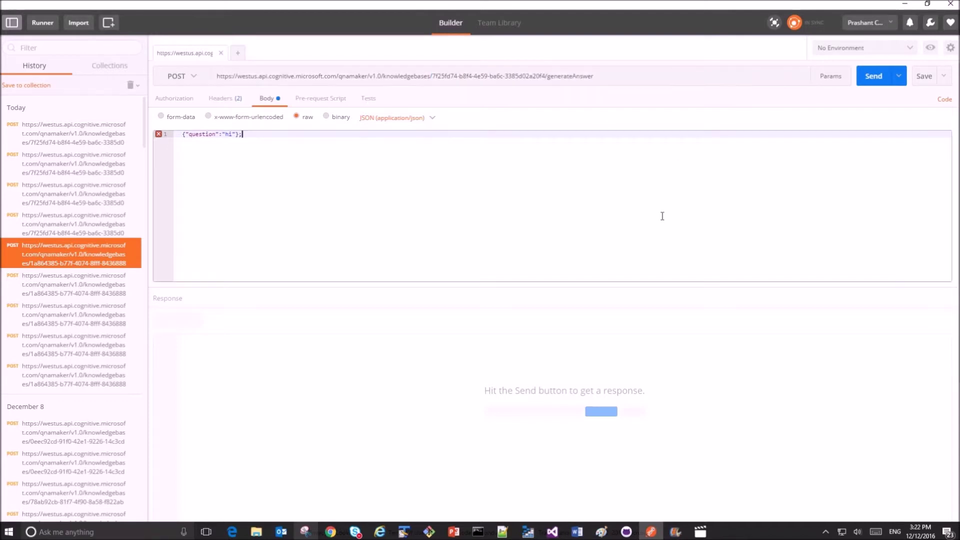
{"action": "left_click", "coordinate": [231, 99]}
{"action": "left_click", "coordinate": [611, 122]}
{"action": "left_click_drag", "start_coordinate": [611, 121], "coordinate": [483, 117]}
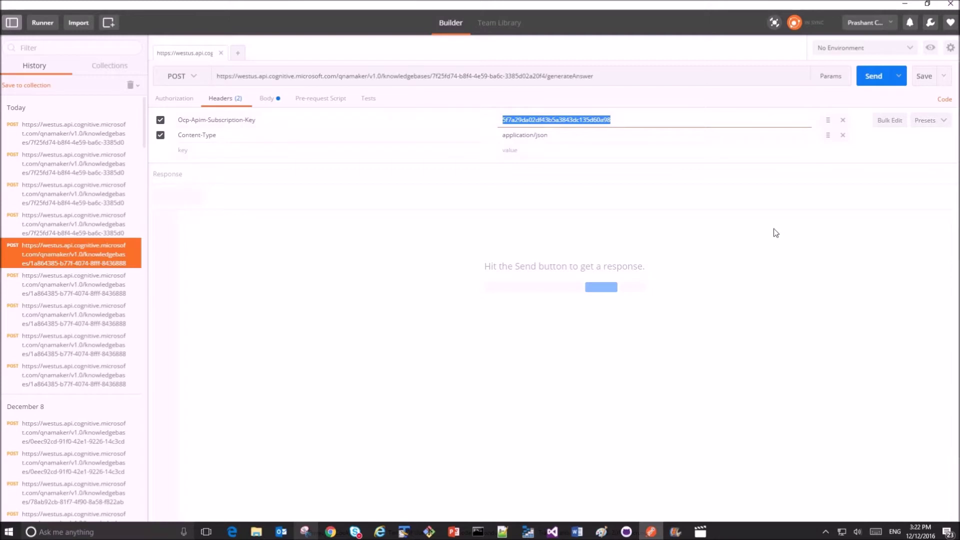
{"action": "left_click", "coordinate": [761, 248]}
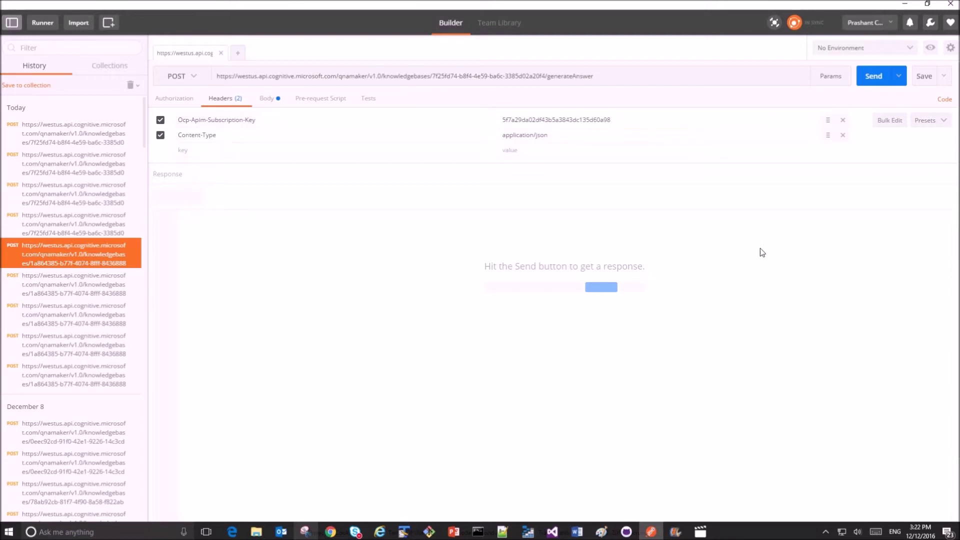
- Send the 'hi' question body, getting answer 'Hello' with score 100
{"action": "left_click", "coordinate": [270, 99]}
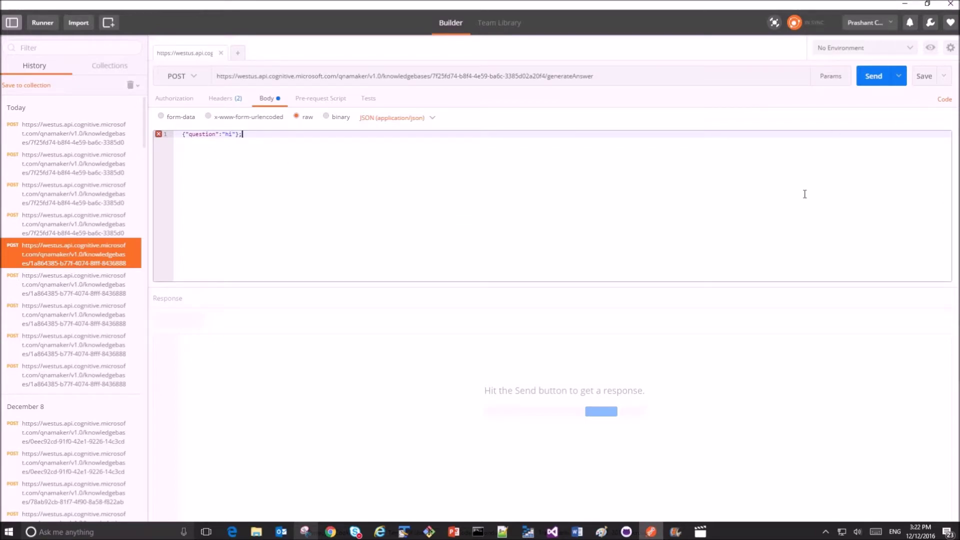
{"action": "left_click", "coordinate": [874, 78]}
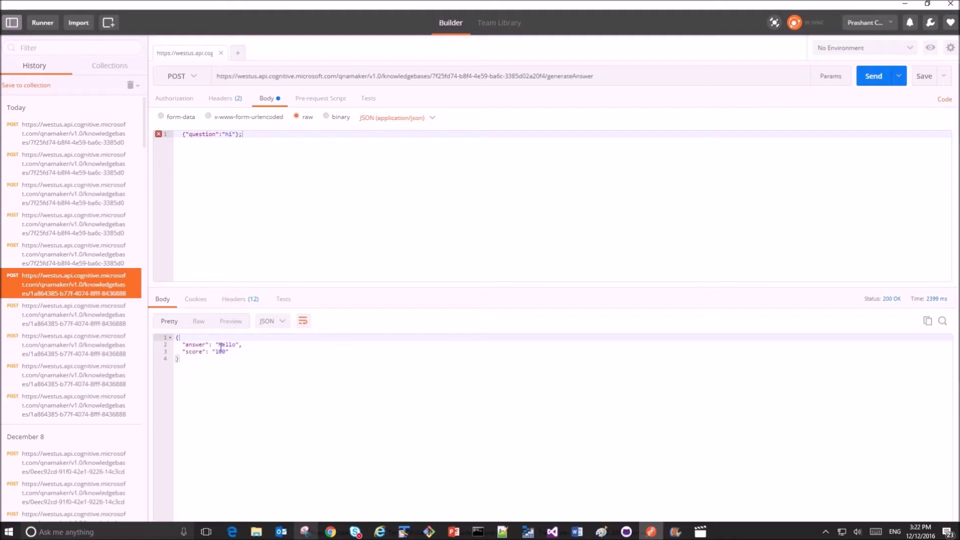
{"action": "left_click", "coordinate": [264, 354]}
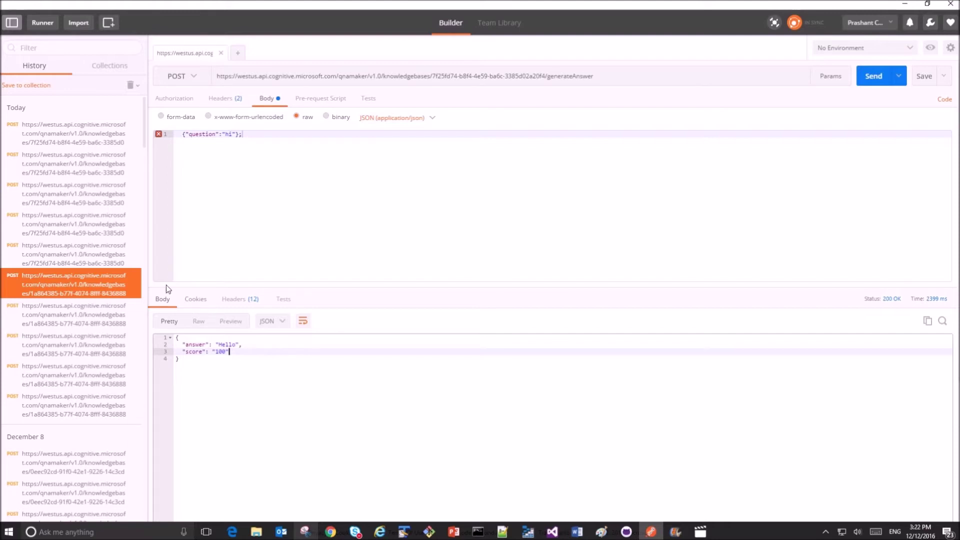
- Query the knowledge base with the question 'WHAT IS AN ISO IMAGE'
{"action": "left_click", "coordinate": [230, 134]}
{"action": "key", "text": "BackSpace"}
{"action": "key", "text": "BackSpace"}
{"action": "type", "text": "WHAT IS AN "}
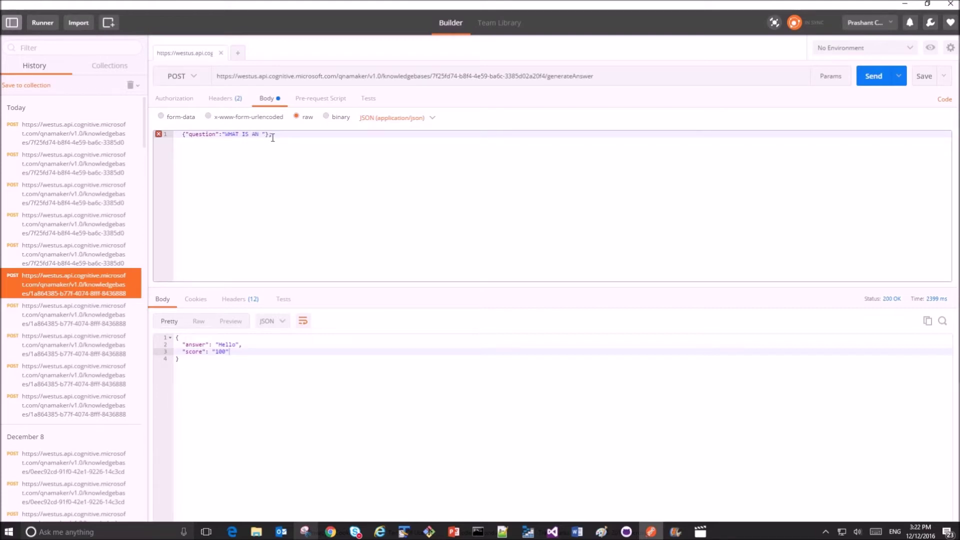
{"action": "type", "text": "ISO IMAGE"}
{"action": "left_click", "coordinate": [871, 78]}
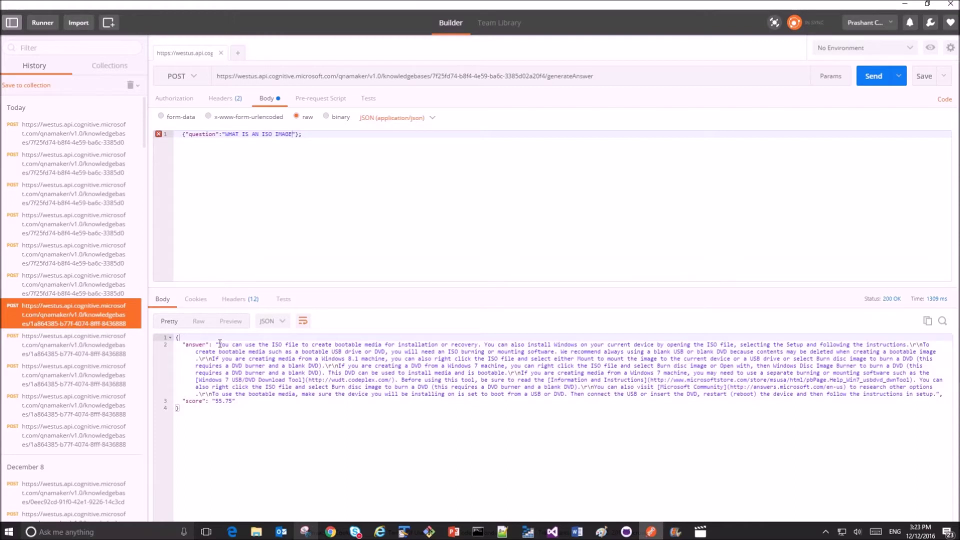
- Re-send with 'I cannot download, help', getting a 41.375-scored product-key answer, then minimize Postman
{"action": "left_click_drag", "start_coordinate": [226, 134], "coordinate": [294, 134]}
{"action": "type", "text": "I cannot download, help"}
{"action": "key", "text": "Return"}
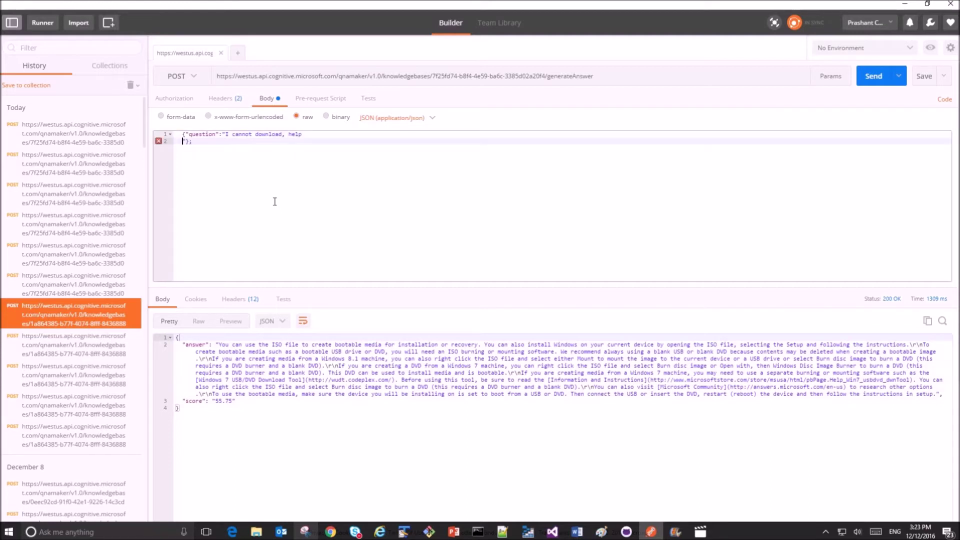
{"action": "key", "text": "BackSpace"}
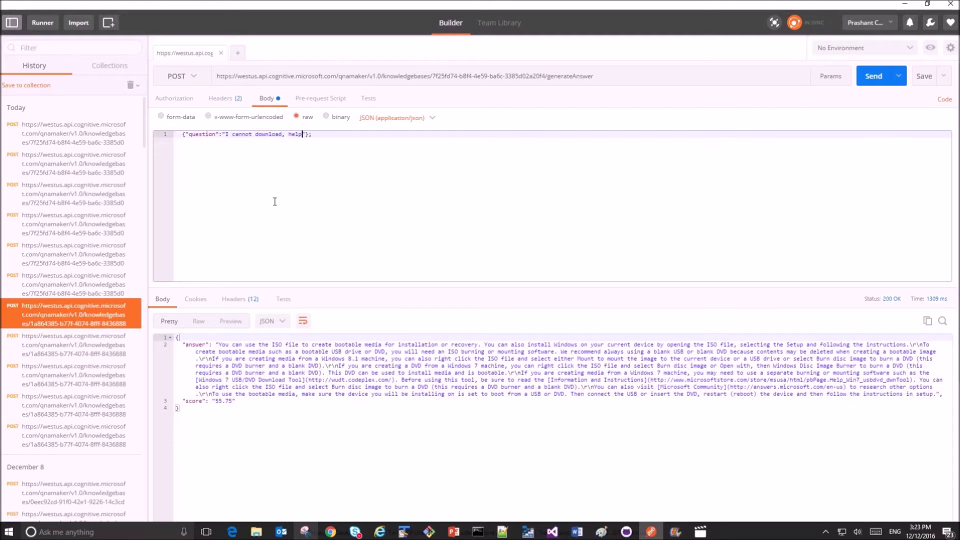
{"action": "left_click", "coordinate": [867, 81]}
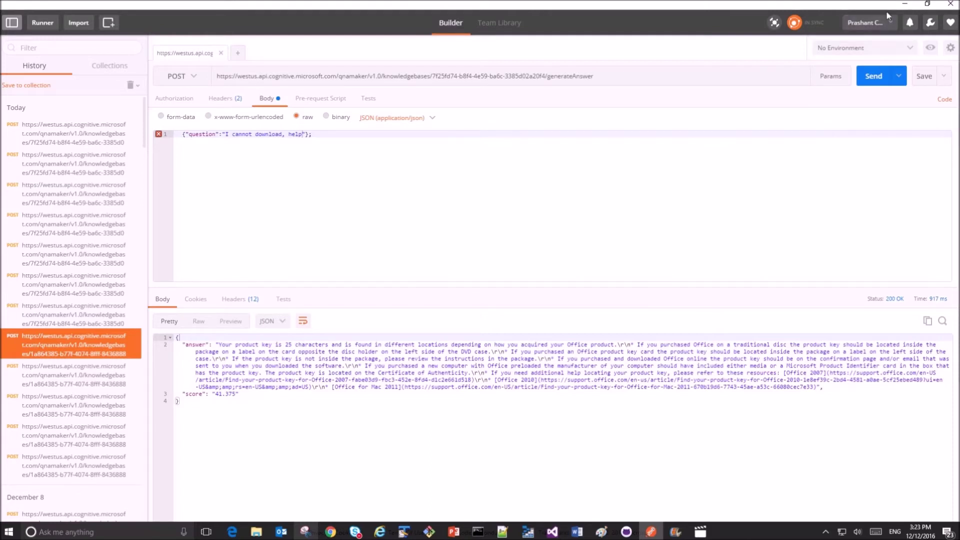
{"action": "left_click", "coordinate": [902, 6]}
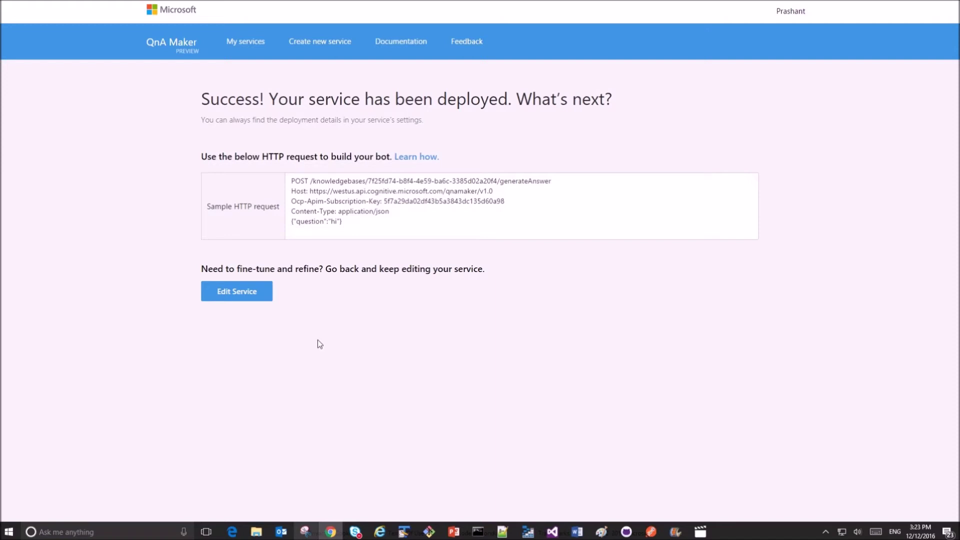
- From the Windows download FAQ Test pane, download the chat logs and open the .tsv in TextPad
{"action": "left_click", "coordinate": [240, 299]}
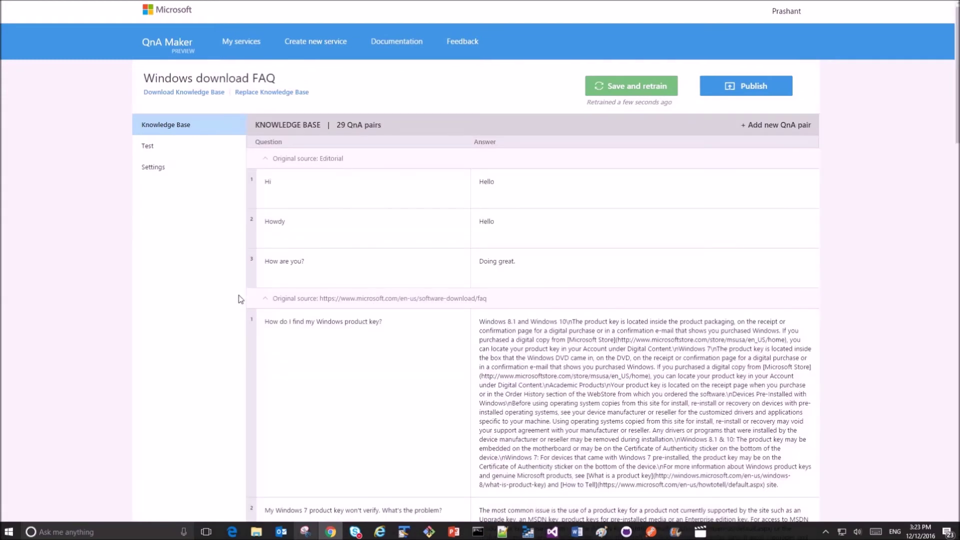
{"action": "left_click", "coordinate": [184, 146]}
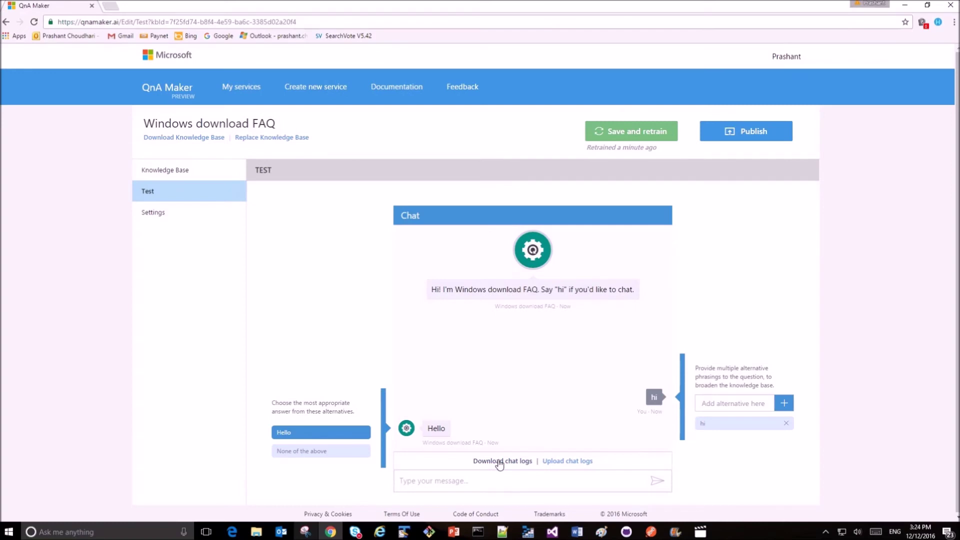
{"action": "left_click", "coordinate": [499, 462]}
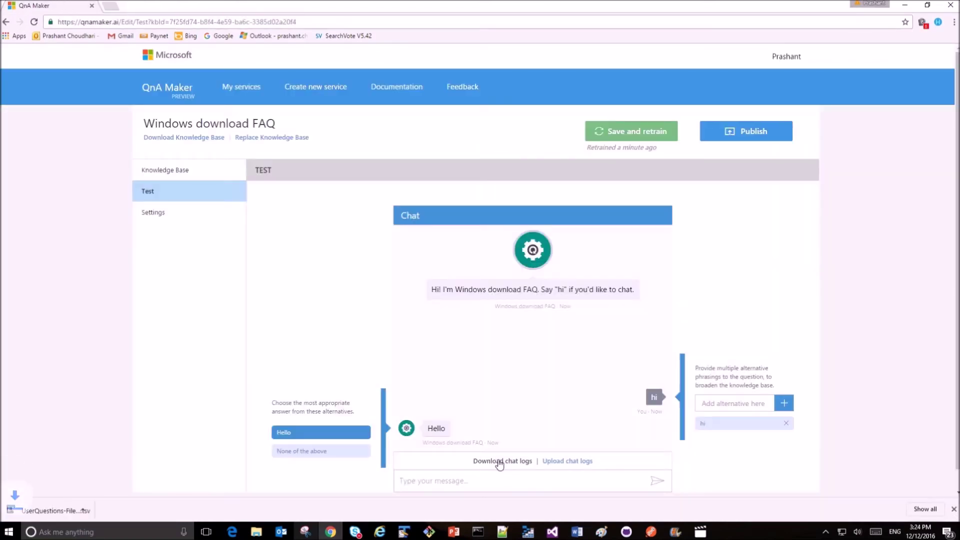
{"action": "left_click", "coordinate": [43, 515]}
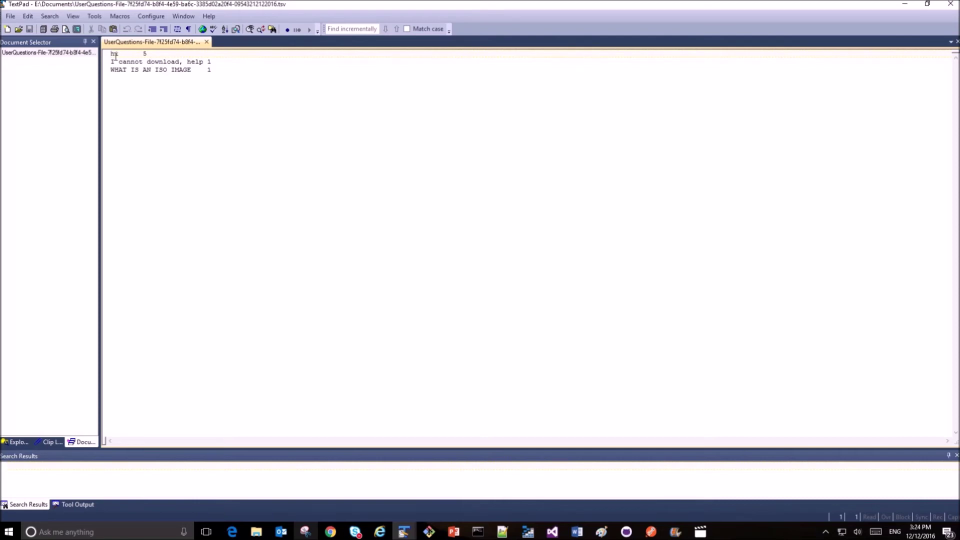
{"action": "left_click_drag", "start_coordinate": [113, 54], "coordinate": [159, 53]}
{"action": "left_click", "coordinate": [153, 96]}
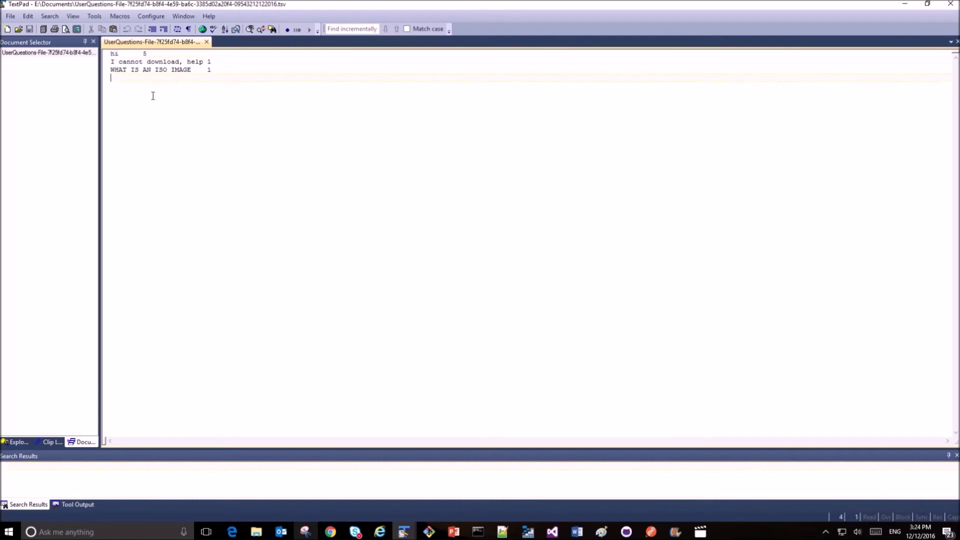
{"action": "left_click_drag", "start_coordinate": [115, 62], "coordinate": [225, 68]}
{"action": "left_click", "coordinate": [248, 111]}
- Upload ExampleFile.tsv as chat logs into the Test pane, yielding 3 questions to review
{"action": "left_click", "coordinate": [903, 4]}
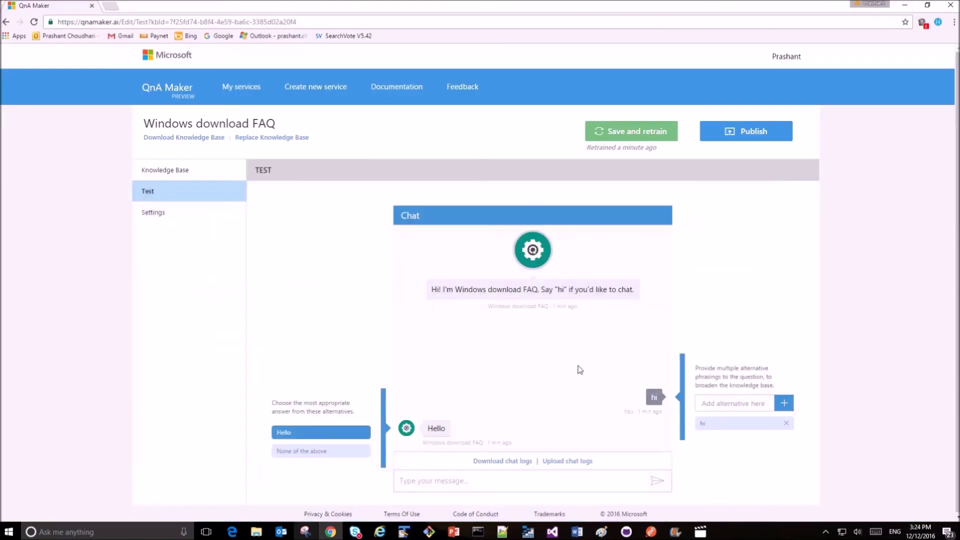
{"action": "left_click", "coordinate": [559, 463]}
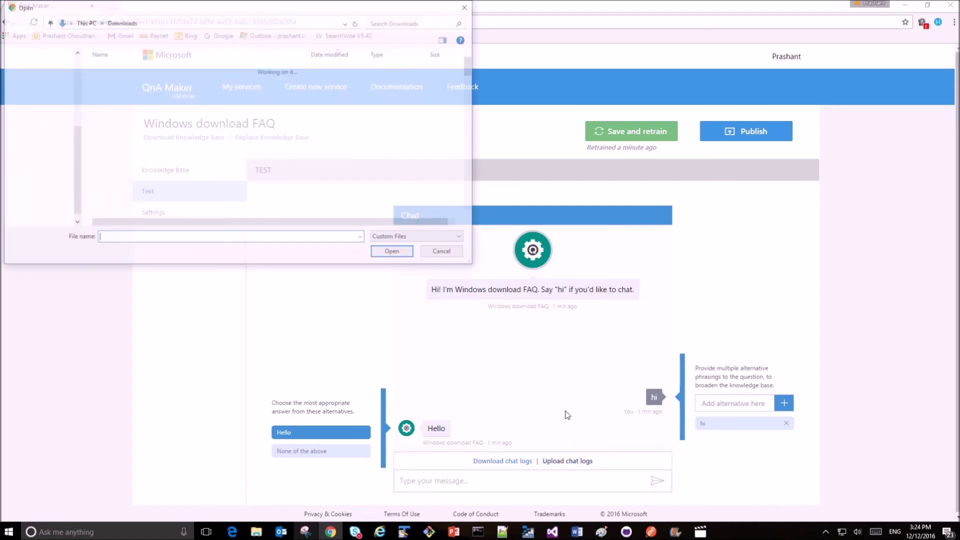
{"action": "double_click", "coordinate": [265, 90]}
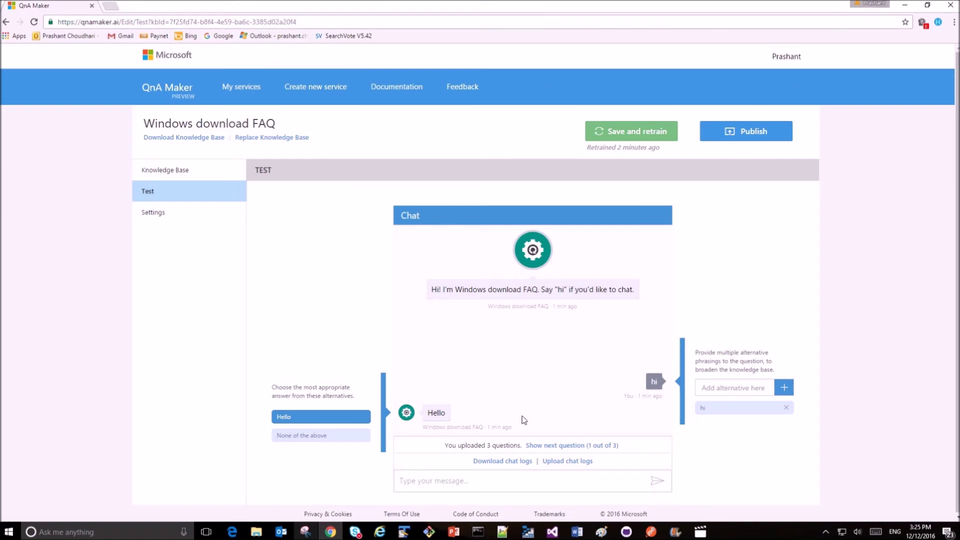
- Step through the uploaded questions and pick the 'Some pop up blocker…' answer for 'I cannot download, help'
{"action": "left_click", "coordinate": [599, 447]}
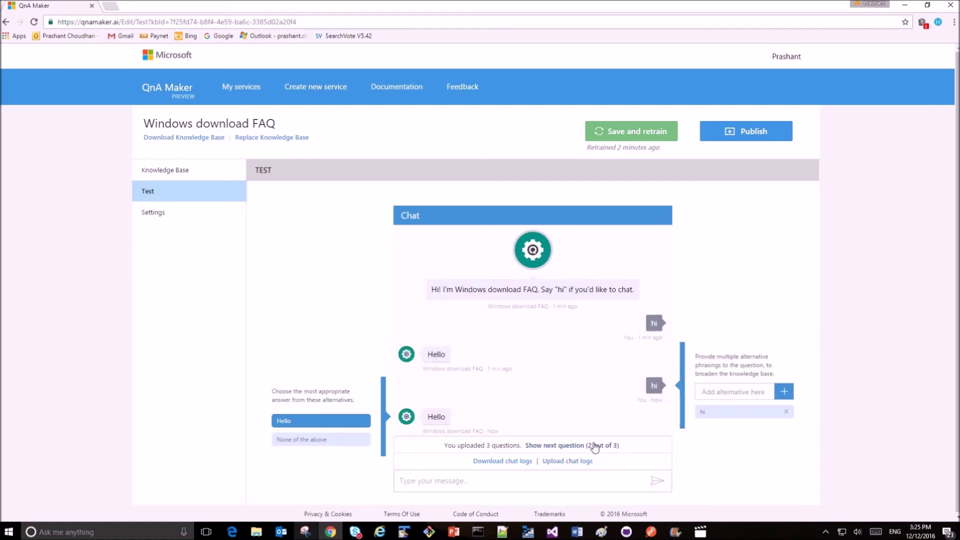
{"action": "left_click", "coordinate": [595, 447]}
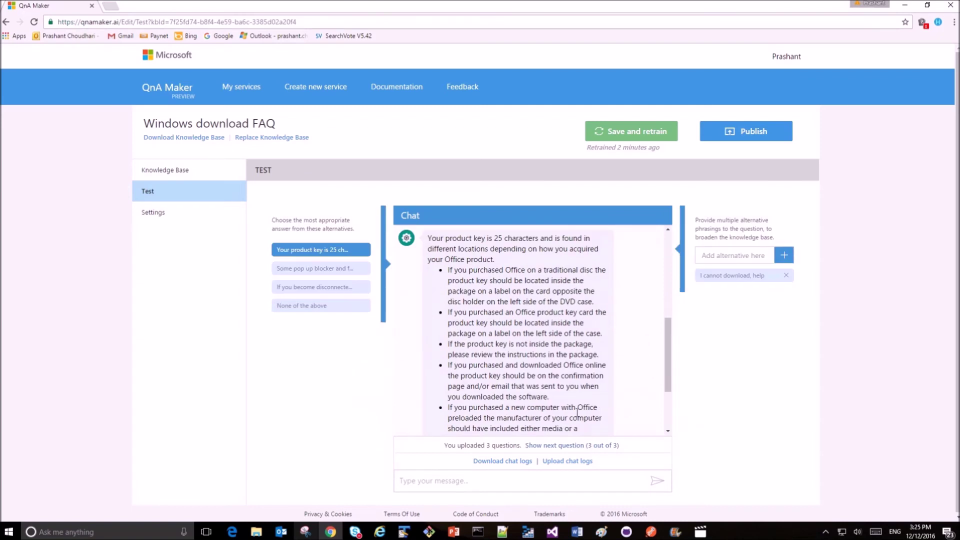
{"action": "scroll", "coordinate": [577, 411], "scroll_direction": "up", "scroll_amount": 2}
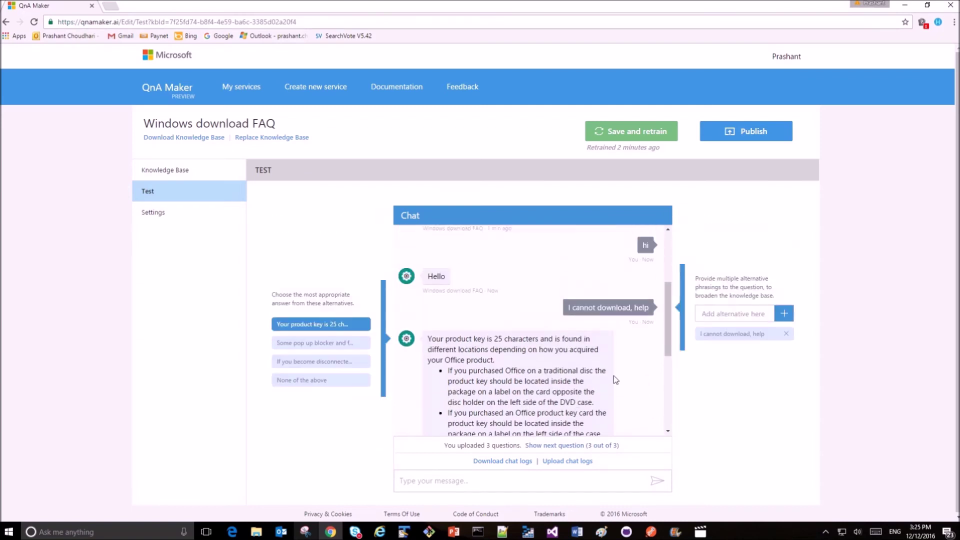
{"action": "scroll", "coordinate": [562, 372], "scroll_direction": "down", "scroll_amount": 1}
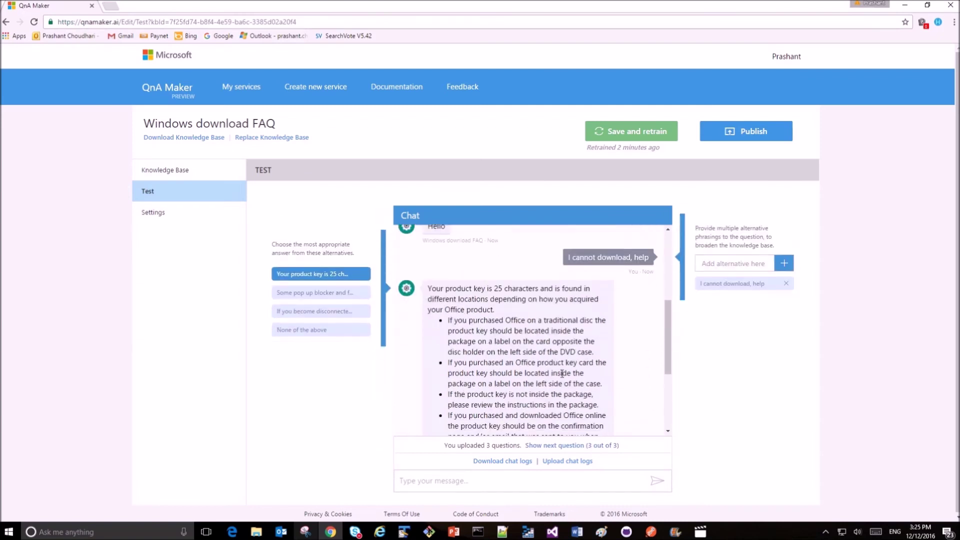
{"action": "left_click", "coordinate": [339, 297]}
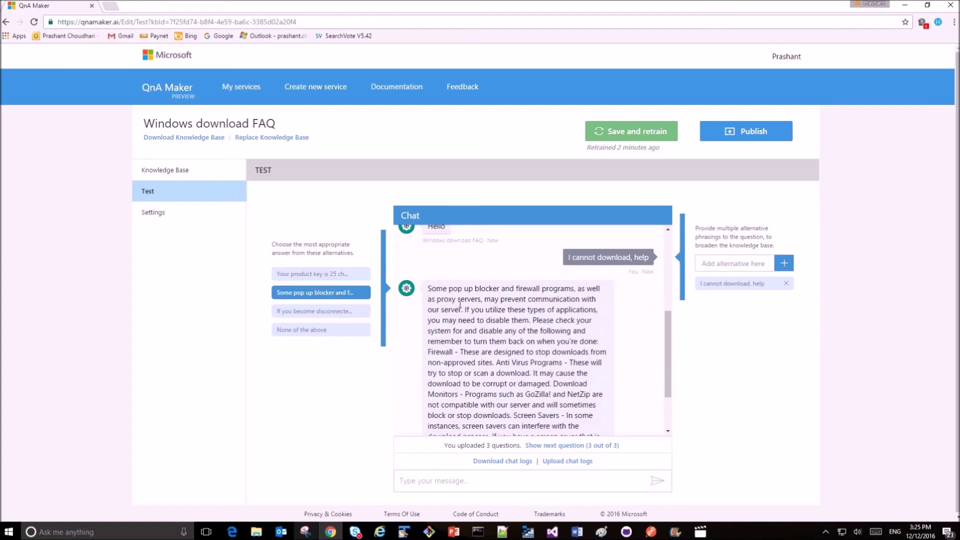
{"action": "left_click_drag", "start_coordinate": [434, 285], "coordinate": [555, 374]}
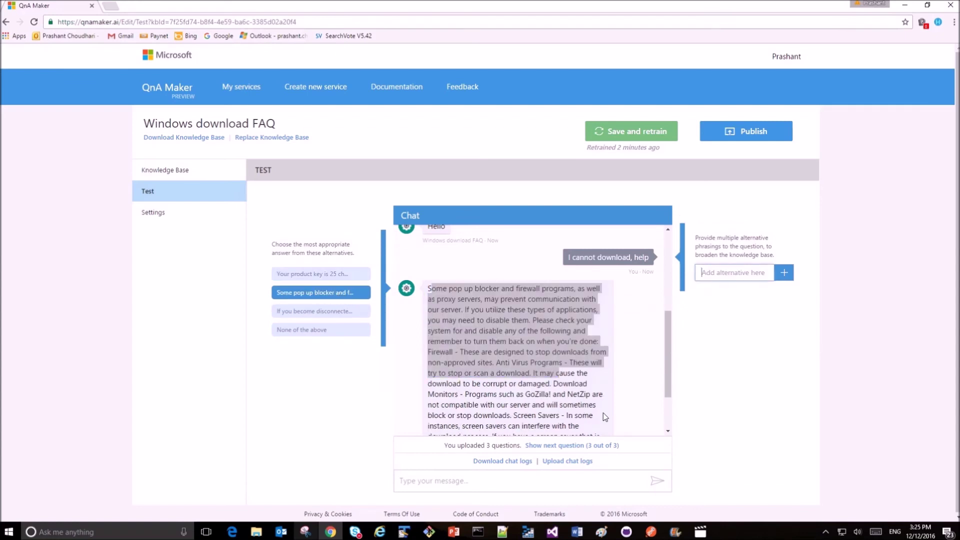
{"action": "left_click", "coordinate": [563, 394]}
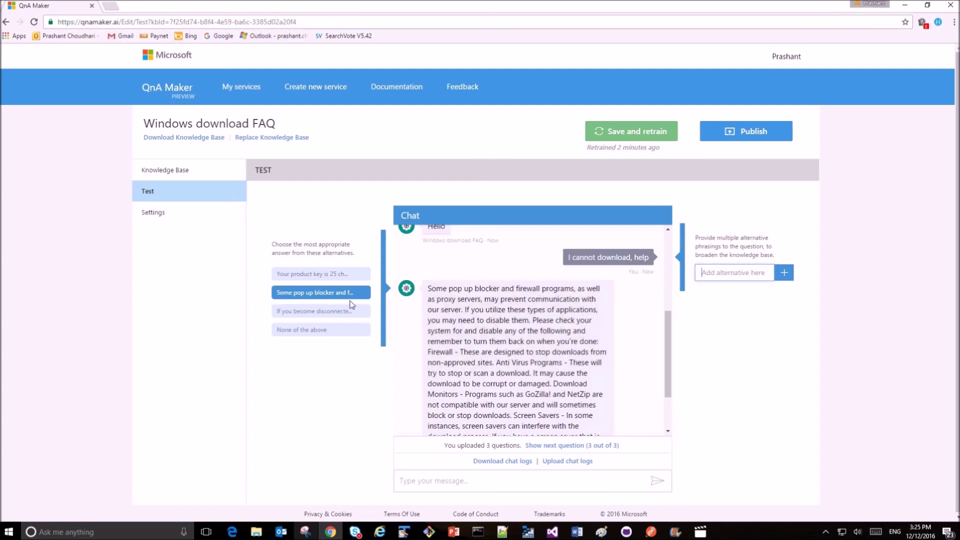
- Review the 'What is an ISO image' question, then save the corrections and retrain the knowledge base
{"action": "scroll", "coordinate": [574, 355], "scroll_direction": "down", "scroll_amount": 2}
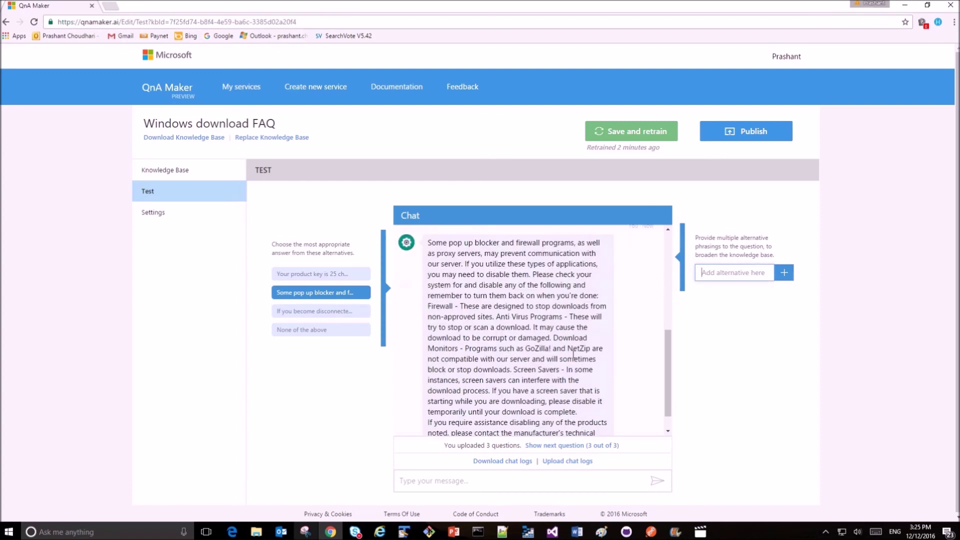
{"action": "left_click", "coordinate": [600, 446]}
{"action": "scroll", "coordinate": [628, 416], "scroll_direction": "down", "scroll_amount": 4}
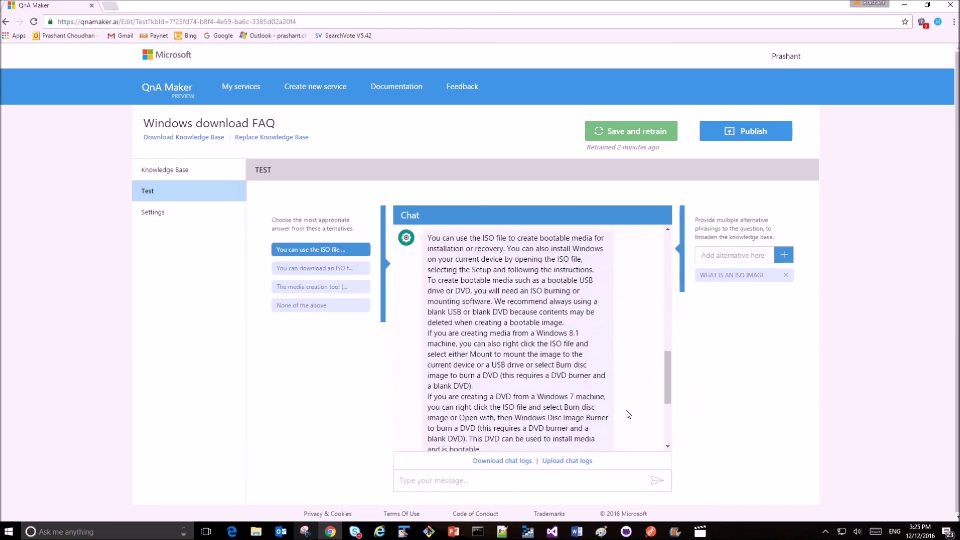
{"action": "scroll", "coordinate": [628, 415], "scroll_direction": "up", "scroll_amount": 2}
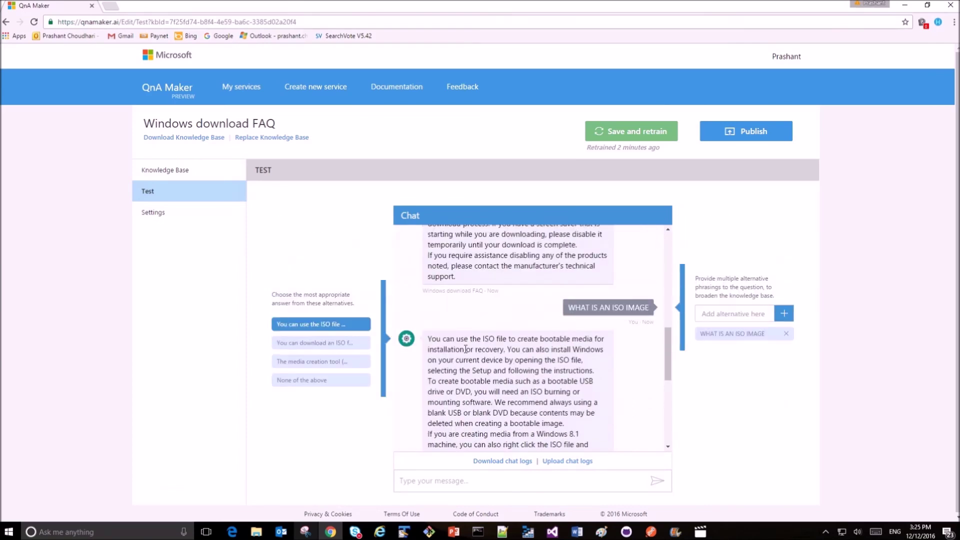
{"action": "scroll", "coordinate": [500, 365], "scroll_direction": "up", "scroll_amount": 6}
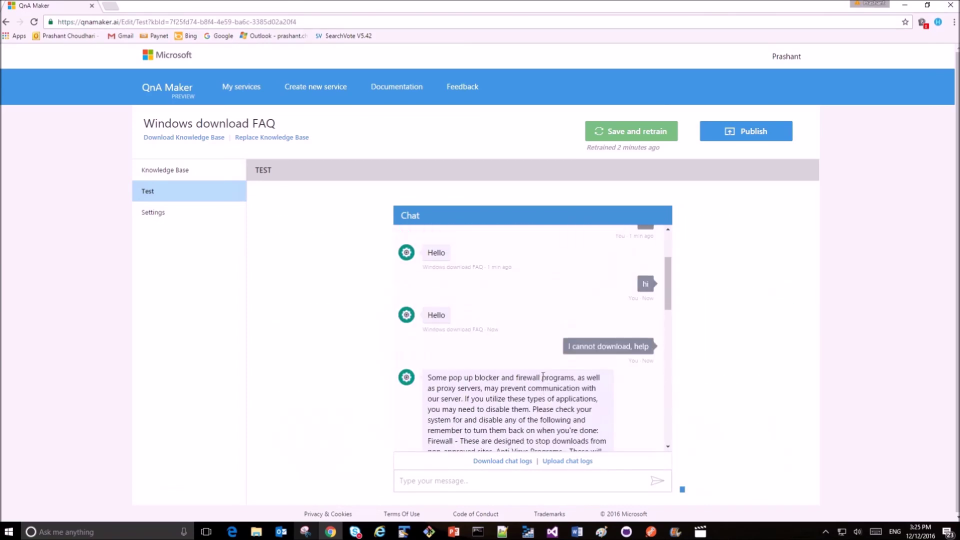
{"action": "scroll", "coordinate": [543, 376], "scroll_direction": "down", "scroll_amount": 6}
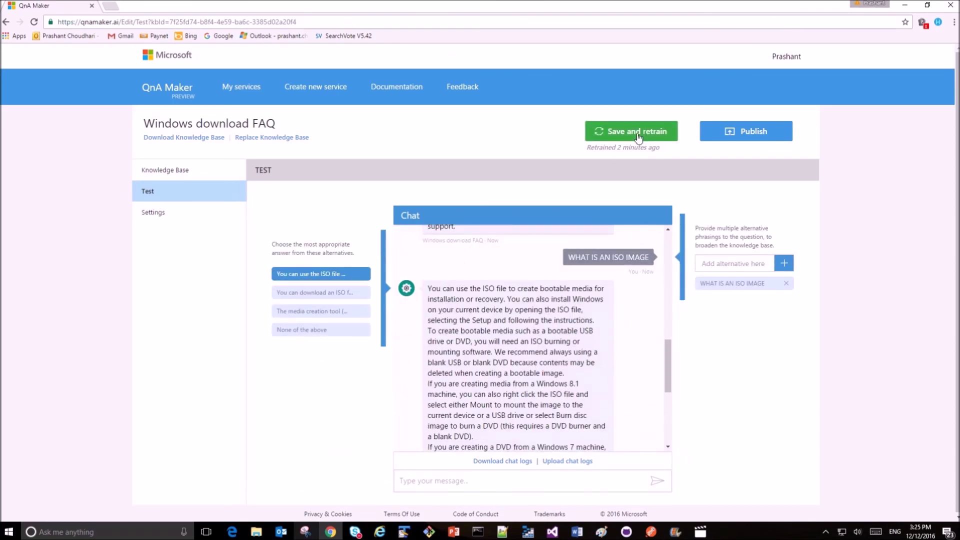
{"action": "left_click", "coordinate": [637, 134]}
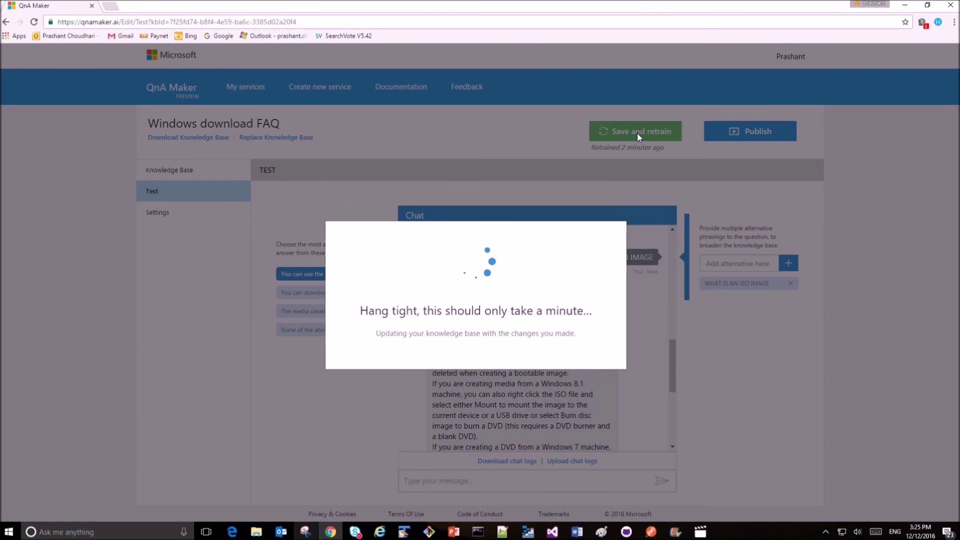